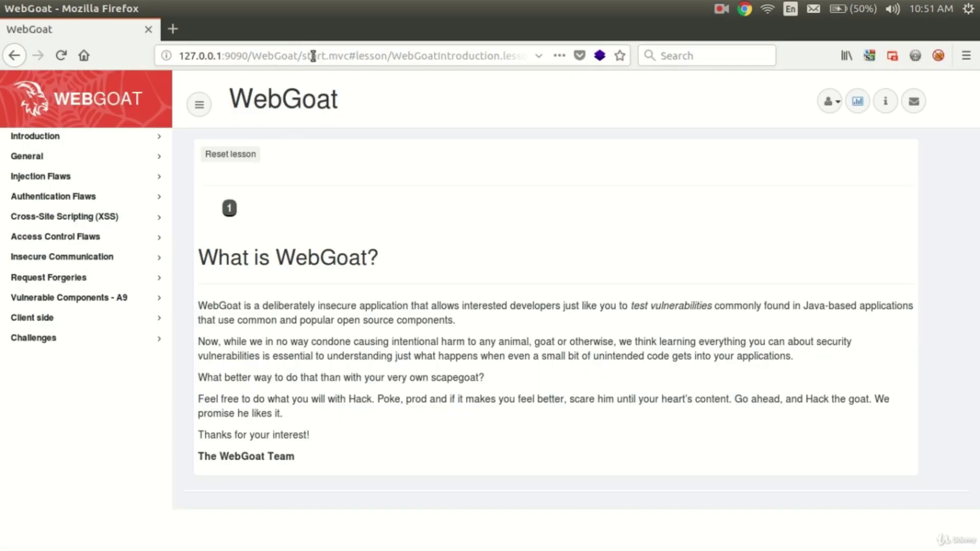
- Leave the WebGoat address bar in Firefox and switch over to Burp Suite
{"action": "left_click", "coordinate": [313, 56]}
{"action": "key", "text": "Home"}
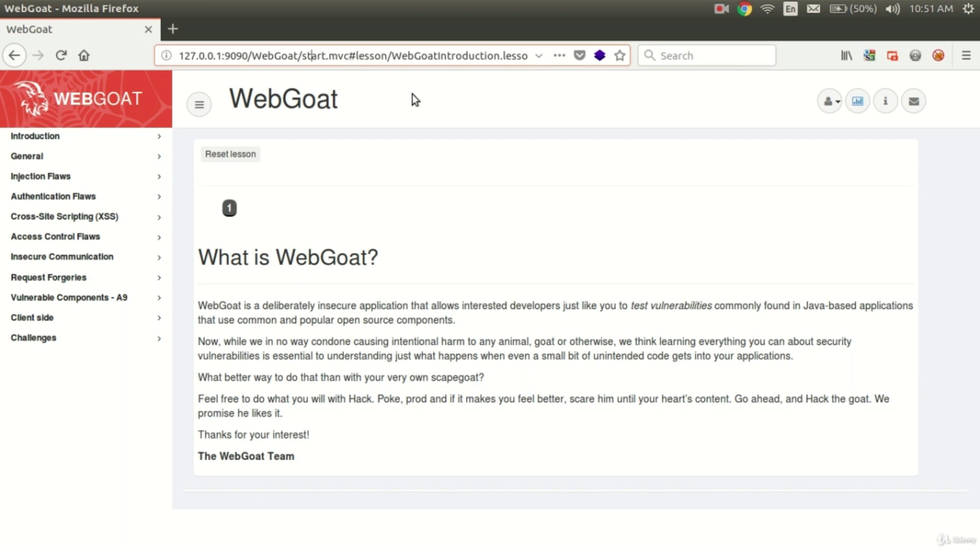
{"action": "key", "text": "alt+Tab"}
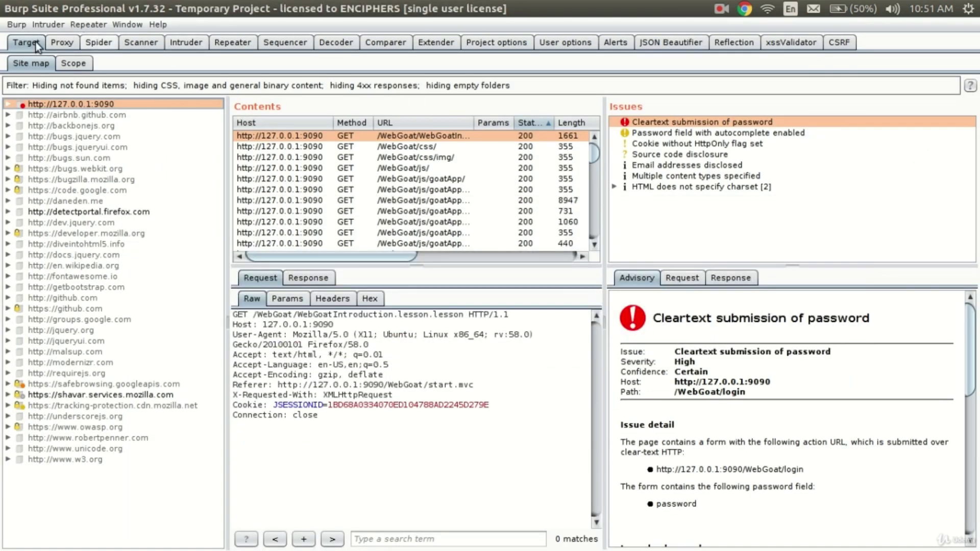
- In Proxy HTTP history, view row 91's hint.mvc response, then sort Method descending so POSTs lead
{"action": "left_click", "coordinate": [72, 48]}
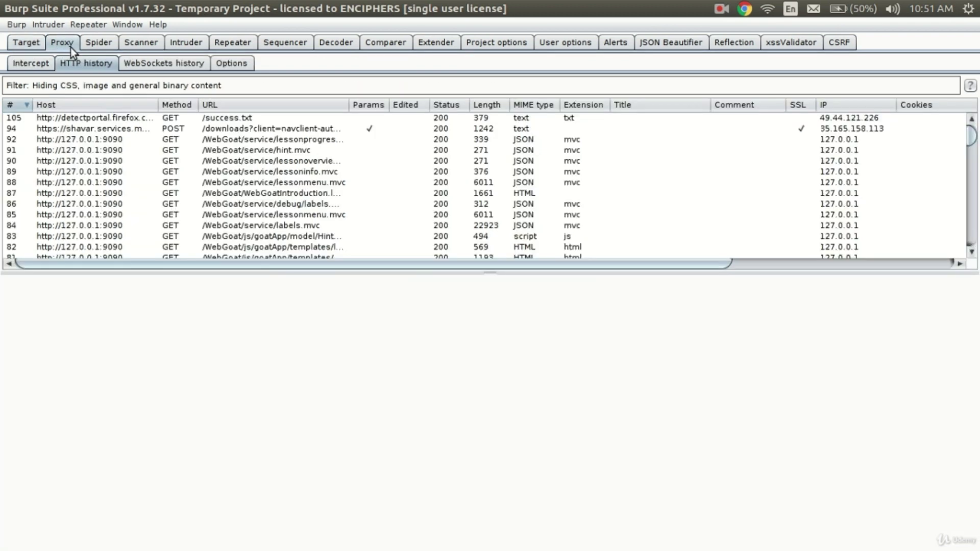
{"action": "scroll", "coordinate": [100, 139], "scroll_direction": "down", "scroll_amount": 20}
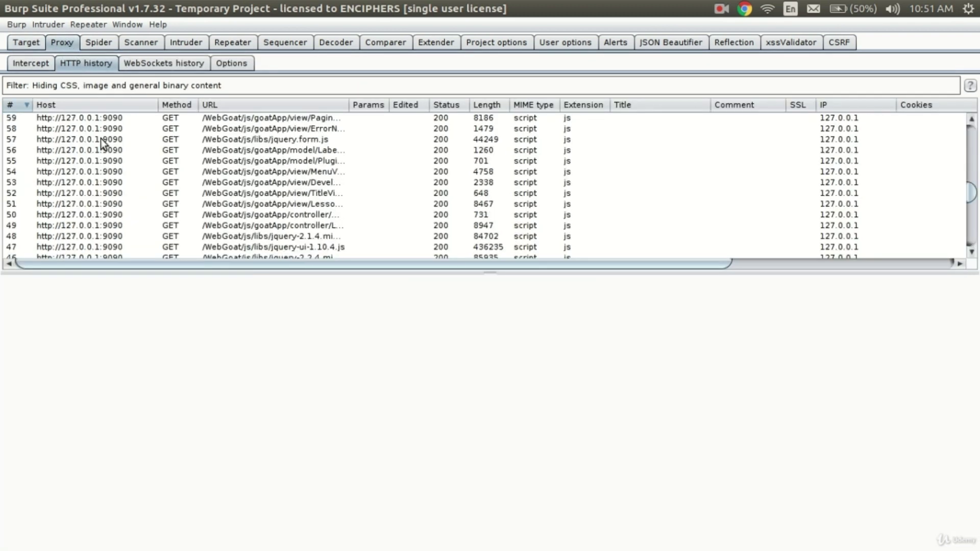
{"action": "scroll", "coordinate": [100, 140], "scroll_direction": "up", "scroll_amount": 20}
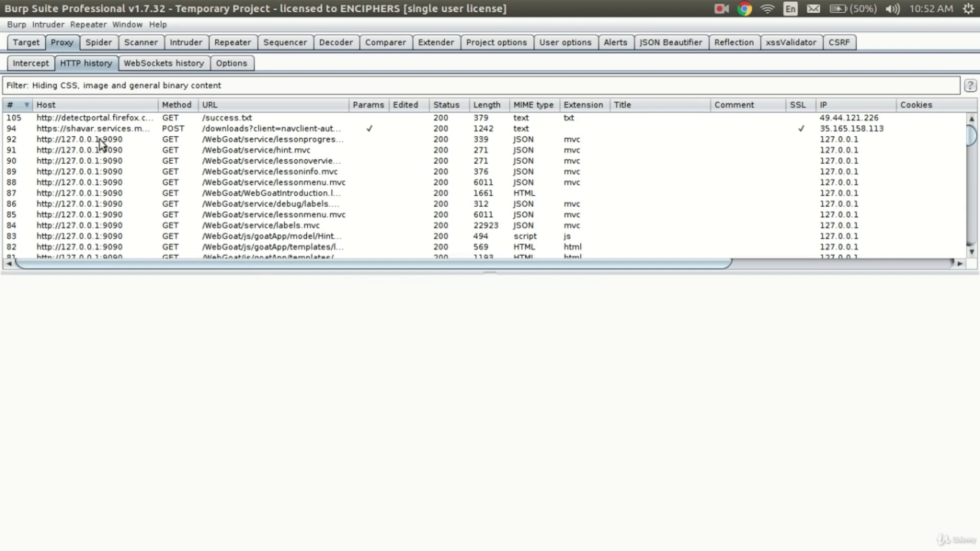
{"action": "scroll", "coordinate": [99, 140], "scroll_direction": "down", "scroll_amount": 20}
{"action": "scroll", "coordinate": [99, 140], "scroll_direction": "up", "scroll_amount": 20}
{"action": "left_click", "coordinate": [98, 131]}
{"action": "left_click", "coordinate": [95, 148]}
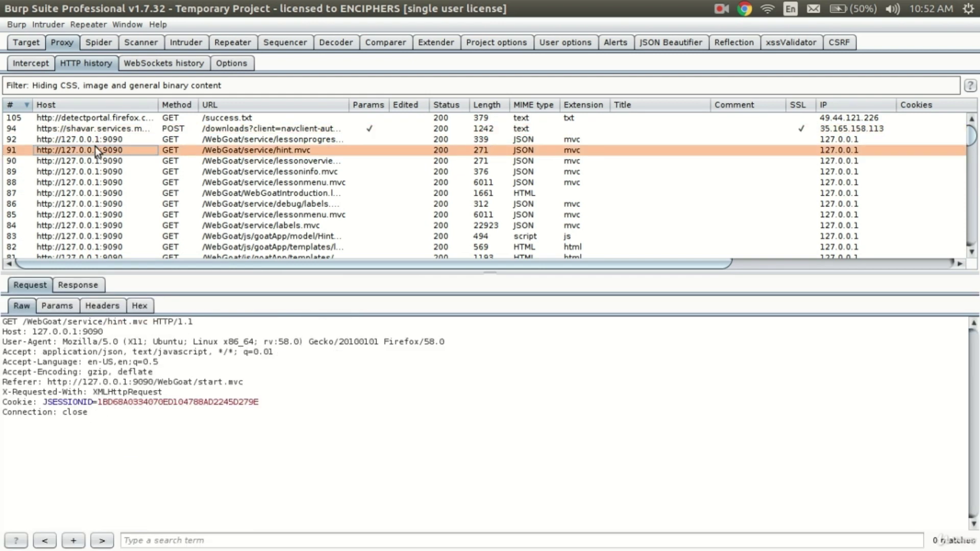
{"action": "left_click", "coordinate": [68, 285]}
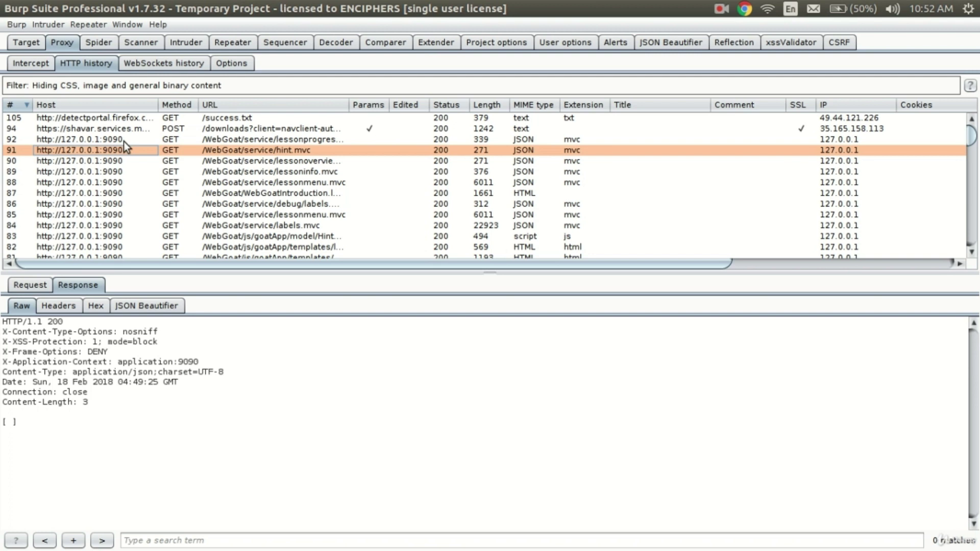
{"action": "left_click", "coordinate": [190, 105]}
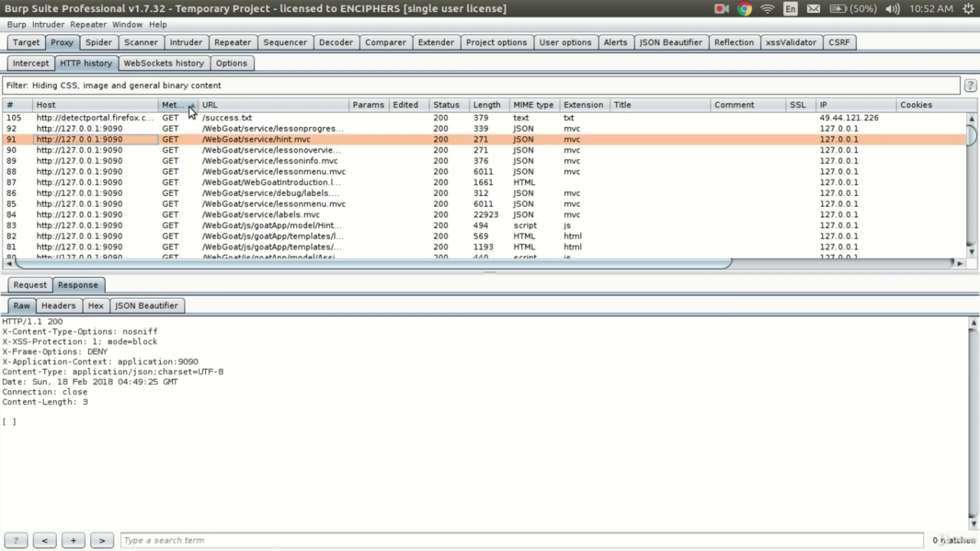
{"action": "left_click", "coordinate": [188, 107]}
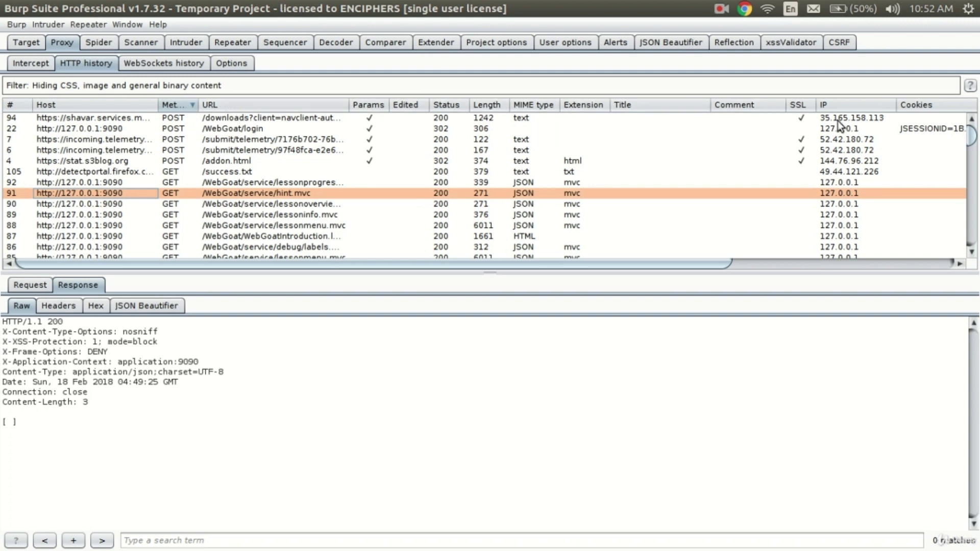
- Filter the proxy HTTP history to show only in-scope items
{"action": "left_click", "coordinate": [89, 86]}
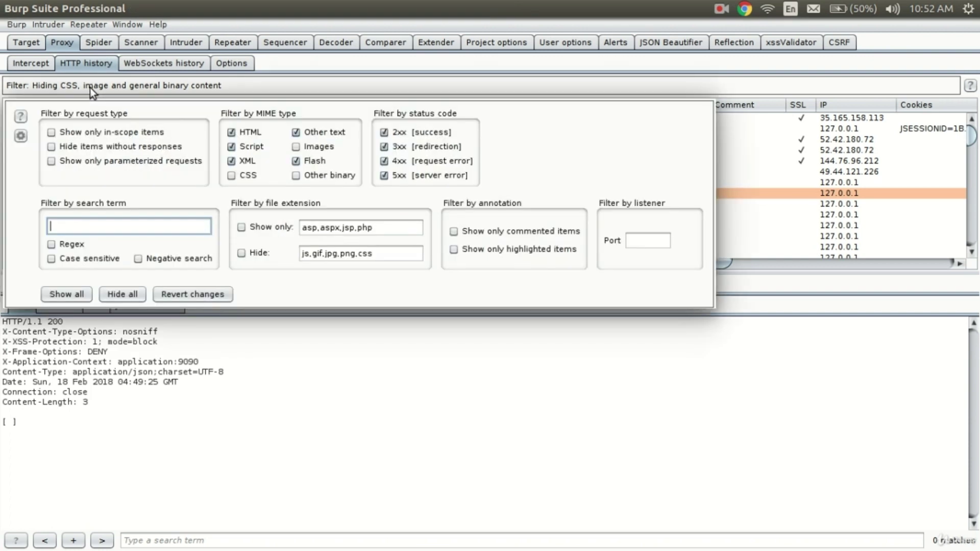
{"action": "left_click", "coordinate": [82, 134]}
{"action": "left_click", "coordinate": [122, 417]}
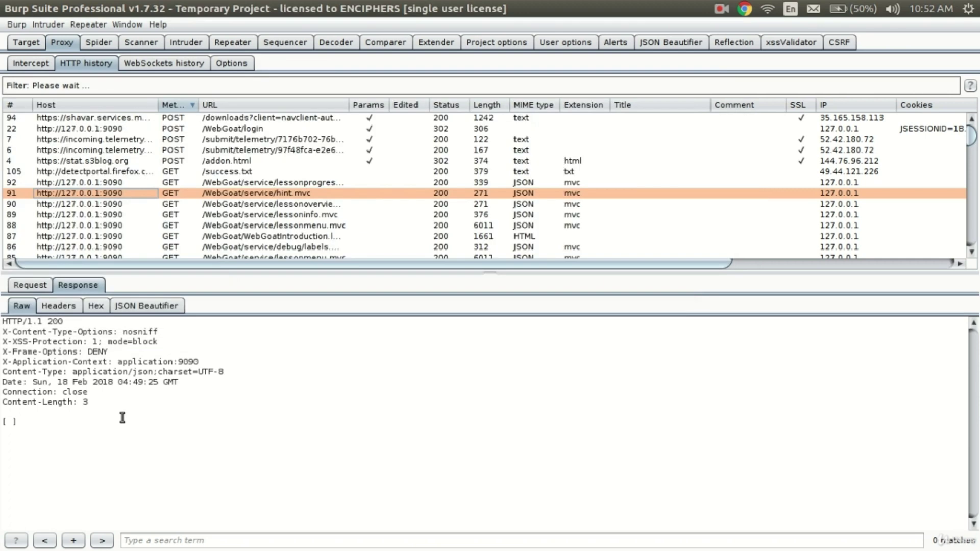
- Confirm 127.0.0.1:9090 is in Target scope, then inspect the POST /WebGoat/login 302 response
{"action": "left_click", "coordinate": [39, 46]}
{"action": "left_click", "coordinate": [72, 63]}
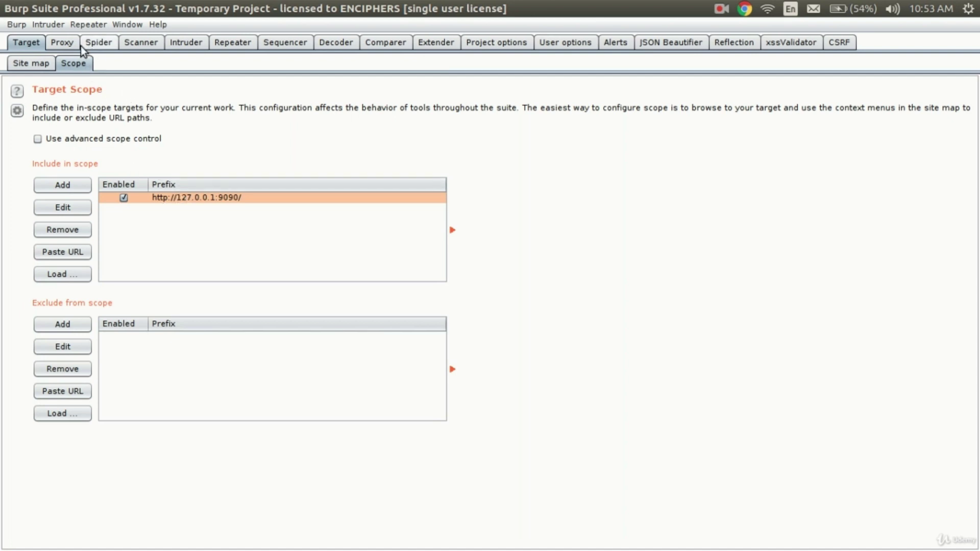
{"action": "left_click", "coordinate": [64, 46]}
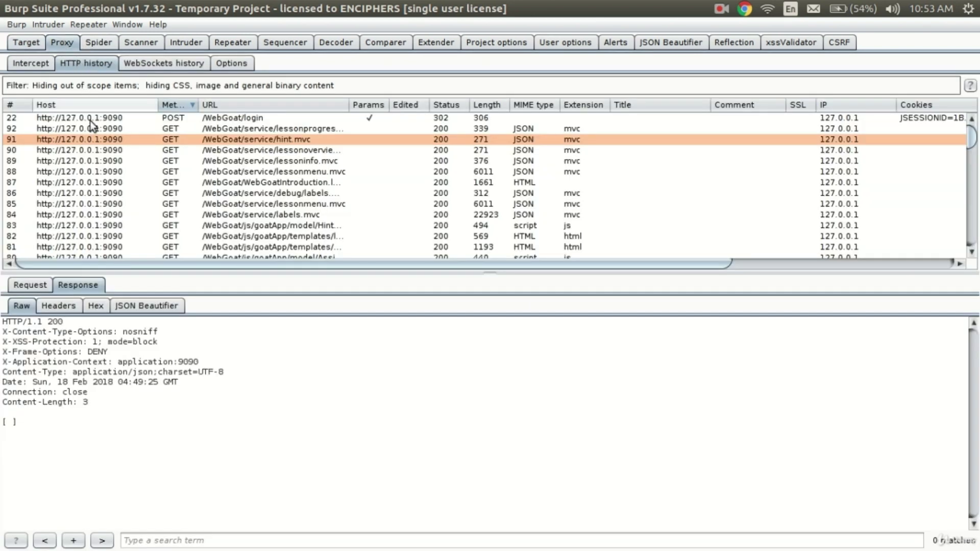
{"action": "scroll", "coordinate": [93, 151], "scroll_direction": "down", "scroll_amount": 10}
{"action": "scroll", "coordinate": [91, 153], "scroll_direction": "up", "scroll_amount": 13}
{"action": "left_click", "coordinate": [77, 120]}
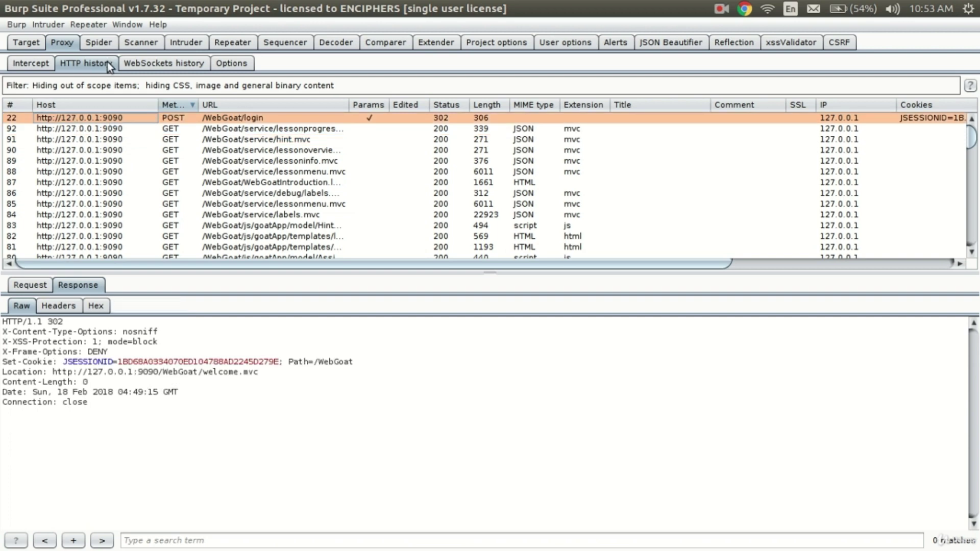
- Close the history filter settings unchanged and view the empty WebSockets history
{"action": "left_click", "coordinate": [85, 84]}
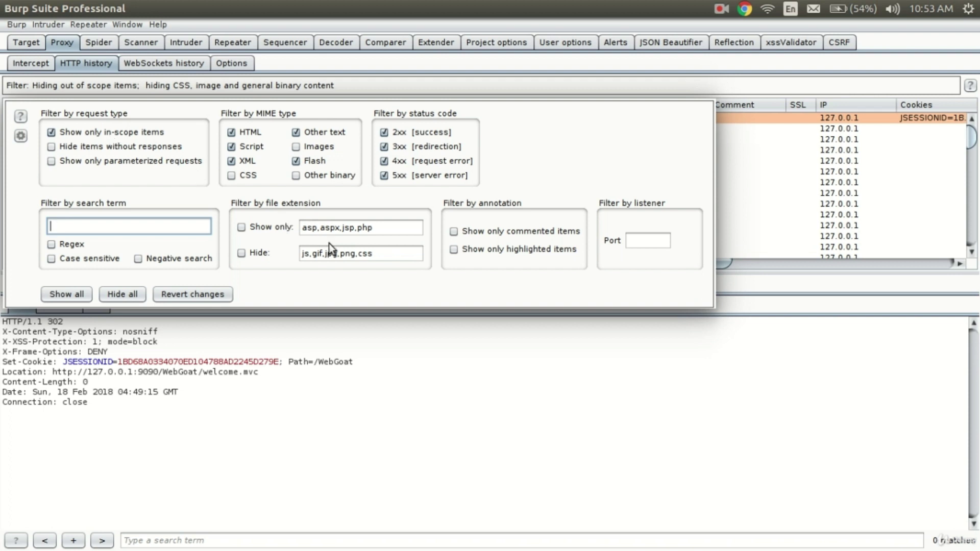
{"action": "left_click", "coordinate": [383, 361]}
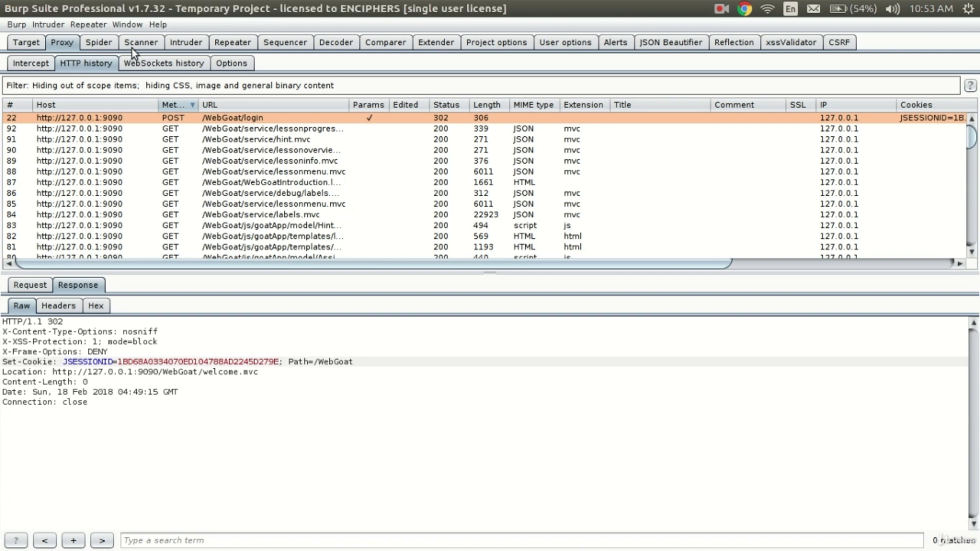
{"action": "left_click", "coordinate": [146, 65]}
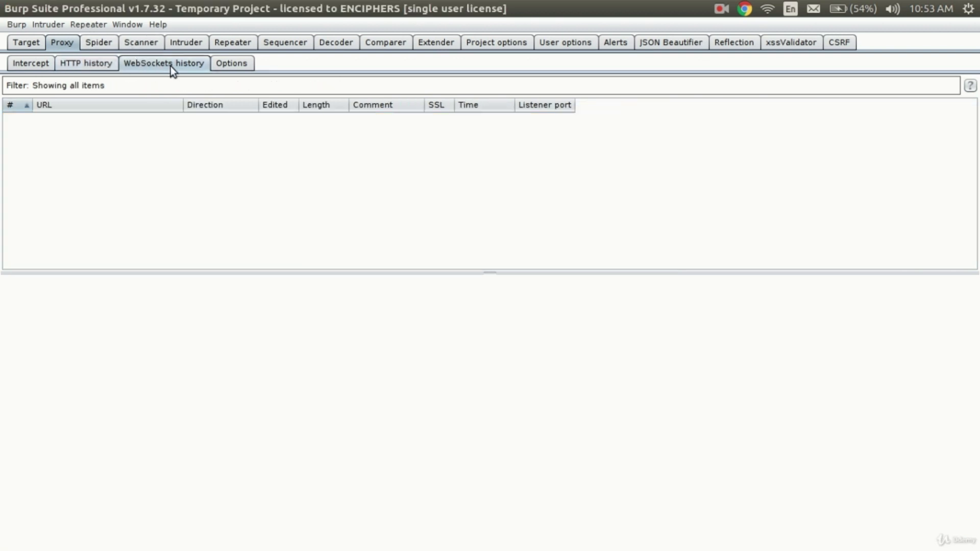
- Review Proxy Options: the 127.0.0.1:8000 listener plus client request and server response intercept rules
{"action": "left_click", "coordinate": [227, 70]}
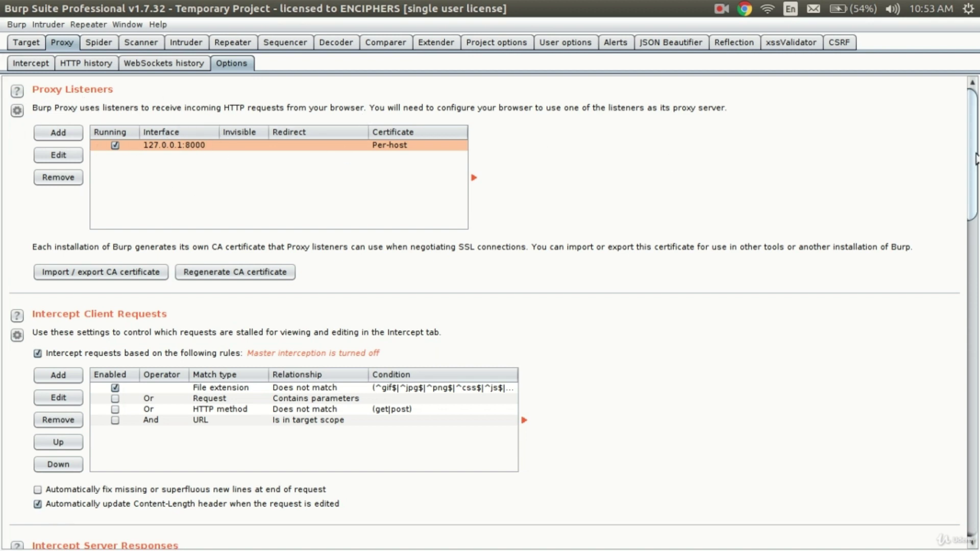
{"action": "scroll", "coordinate": [975, 159], "scroll_direction": "down", "scroll_amount": 5}
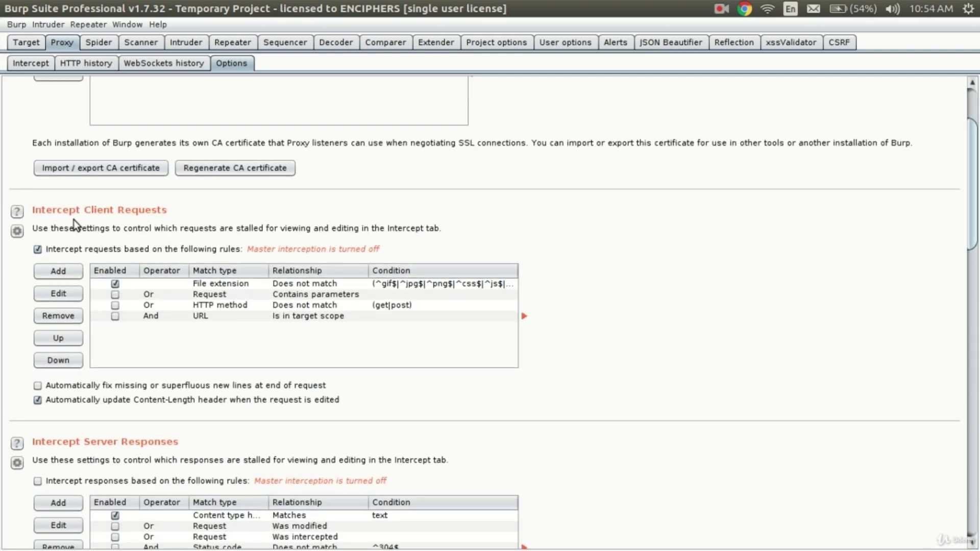
{"action": "scroll", "coordinate": [74, 220], "scroll_direction": "down", "scroll_amount": 10}
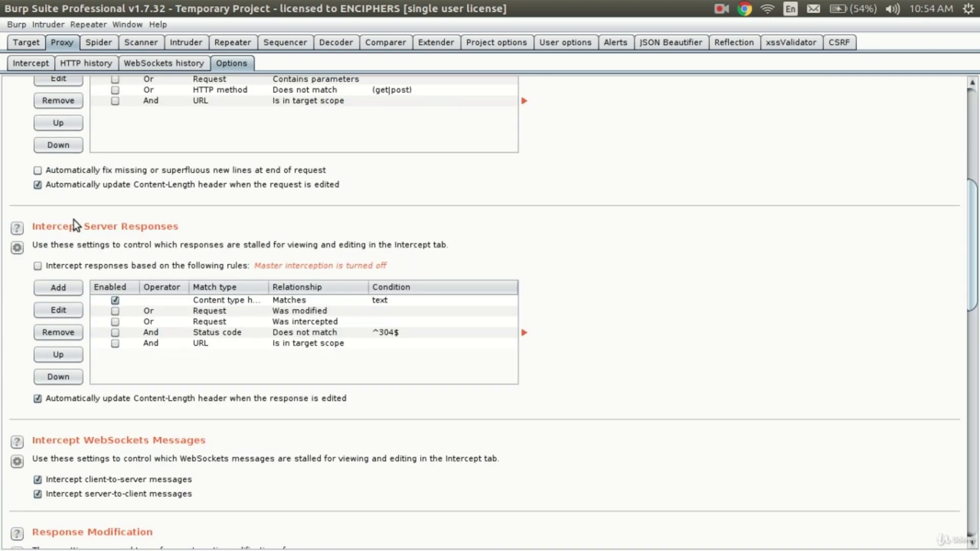
{"action": "scroll", "coordinate": [74, 220], "scroll_direction": "down", "scroll_amount": 10}
{"action": "scroll", "coordinate": [73, 220], "scroll_direction": "up", "scroll_amount": 17}
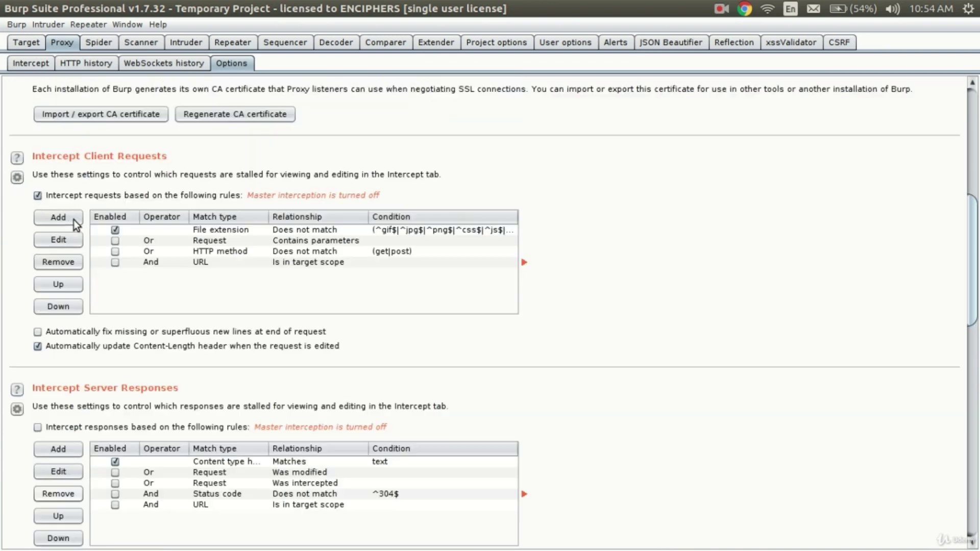
{"action": "key", "text": "alt+Tab"}
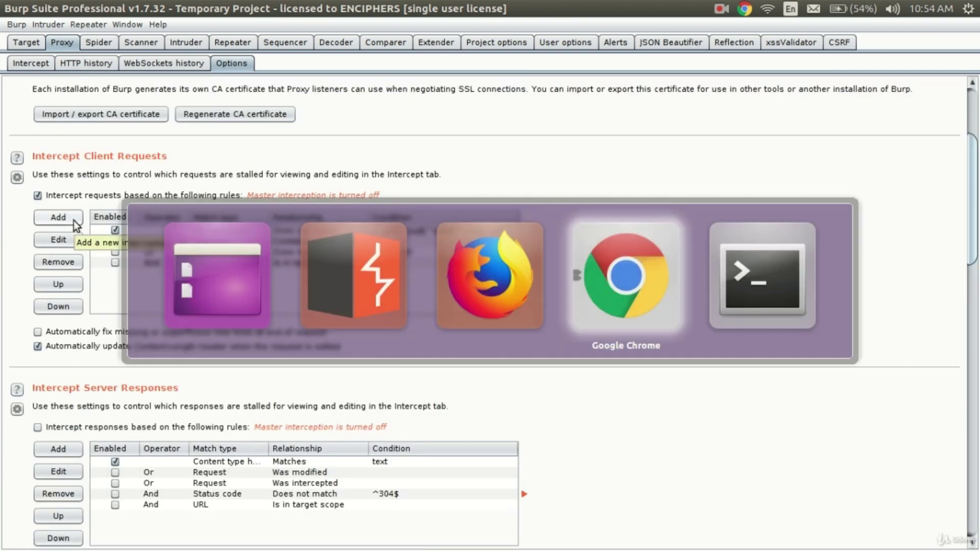
{"action": "key", "text": "Right"}
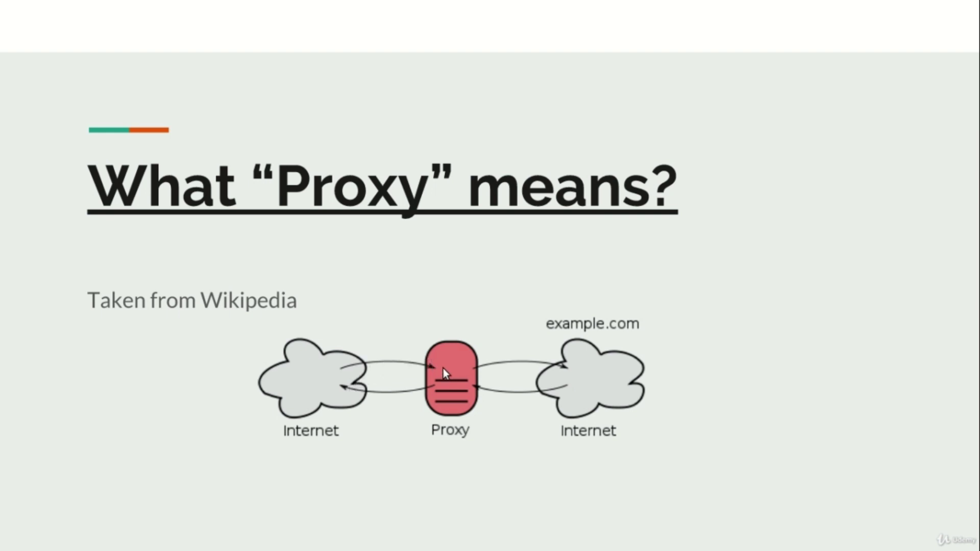
{"action": "key", "text": "alt+Tab"}
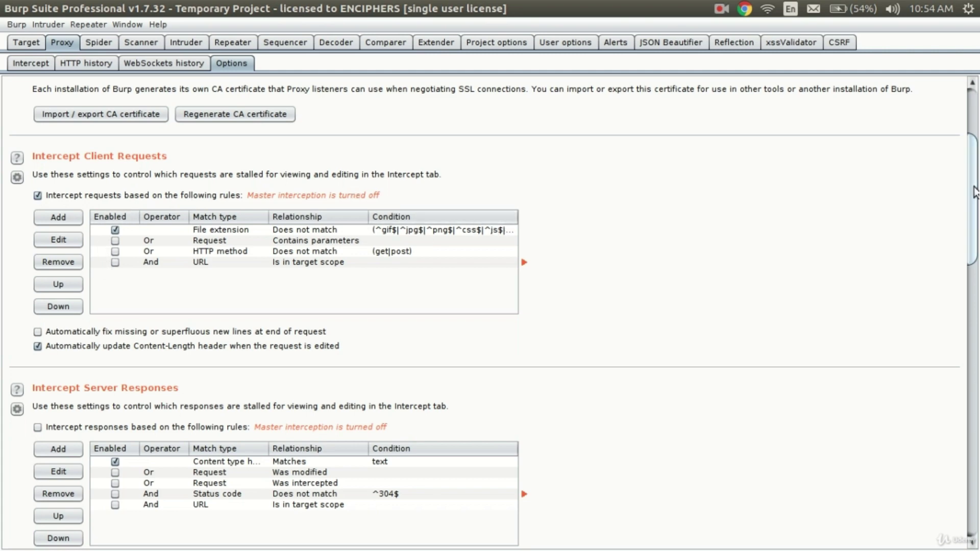
- Scroll through the rest of Proxy Options, then show the Intercept view with interception off
{"action": "scroll", "coordinate": [27, 271], "scroll_direction": "down", "scroll_amount": 5}
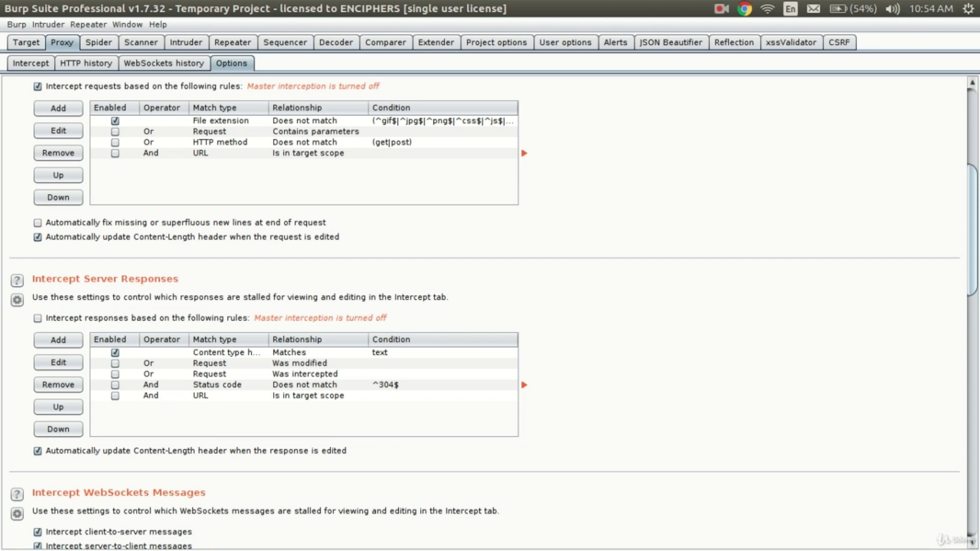
{"action": "left_click_drag", "start_coordinate": [971, 186], "coordinate": [972, 283]}
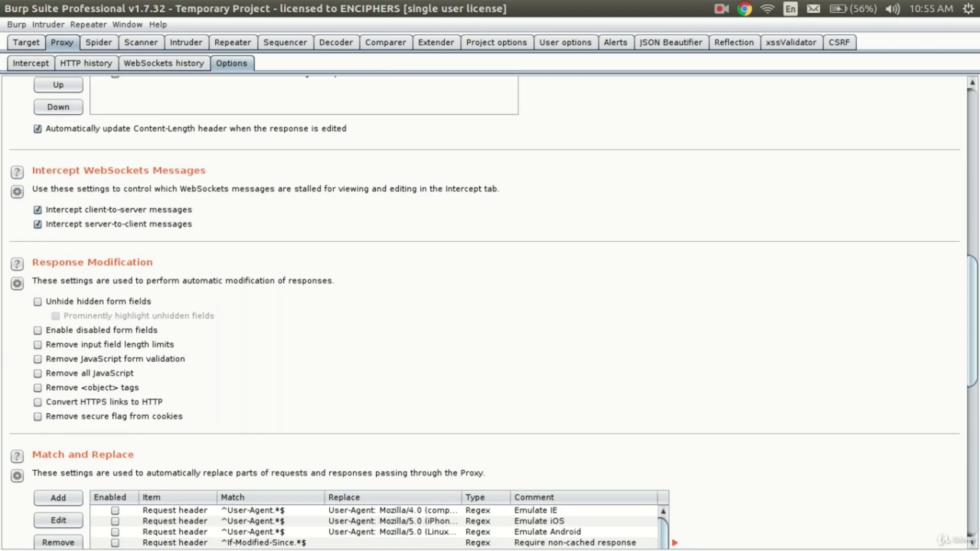
{"action": "left_click_drag", "start_coordinate": [969, 319], "coordinate": [965, 521]}
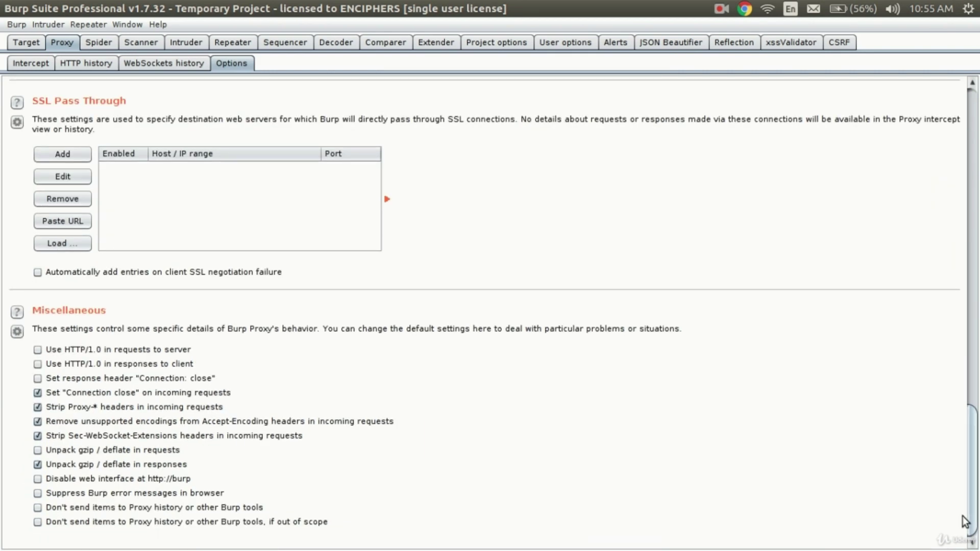
{"action": "left_click", "coordinate": [42, 65]}
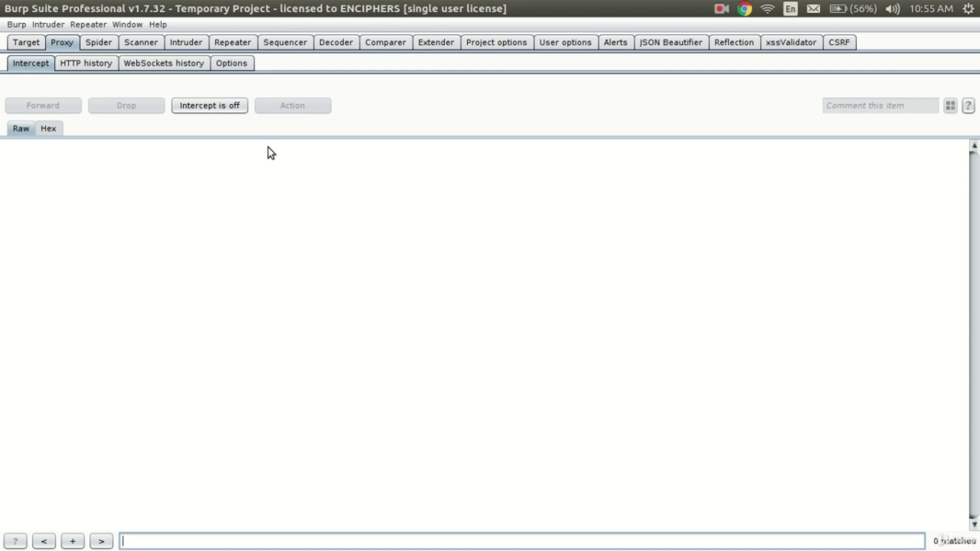
- Back on WebGoat in Firefox, expand the Cross-Site Scripting (XSS) lesson group
{"action": "key", "text": "alt+Tab"}
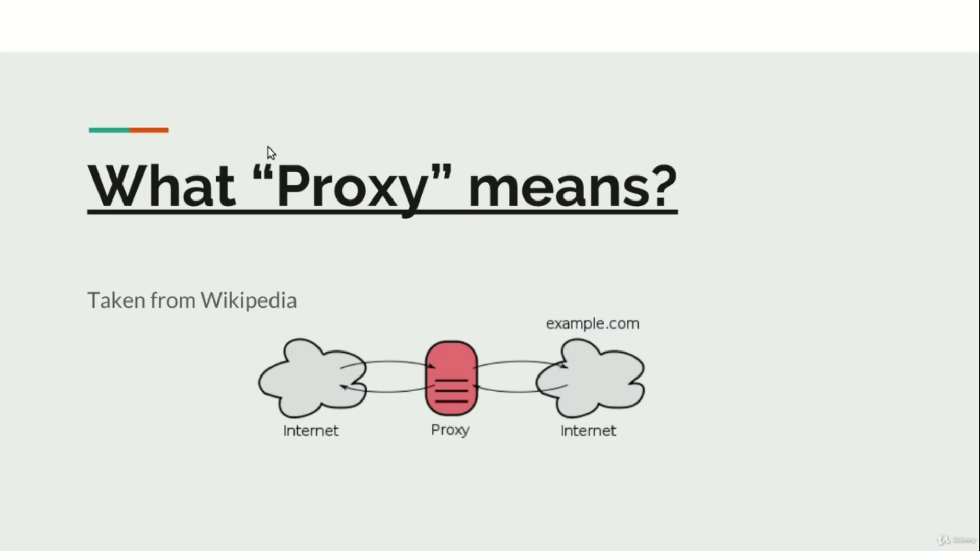
{"action": "key", "text": "alt+Tab"}
{"action": "key", "text": "alt+Tab"}
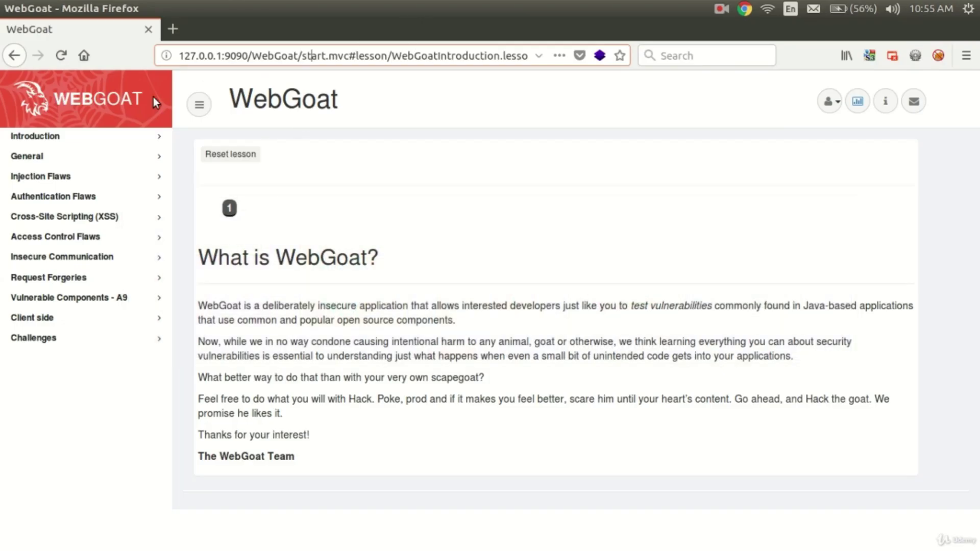
{"action": "left_click", "coordinate": [122, 217]}
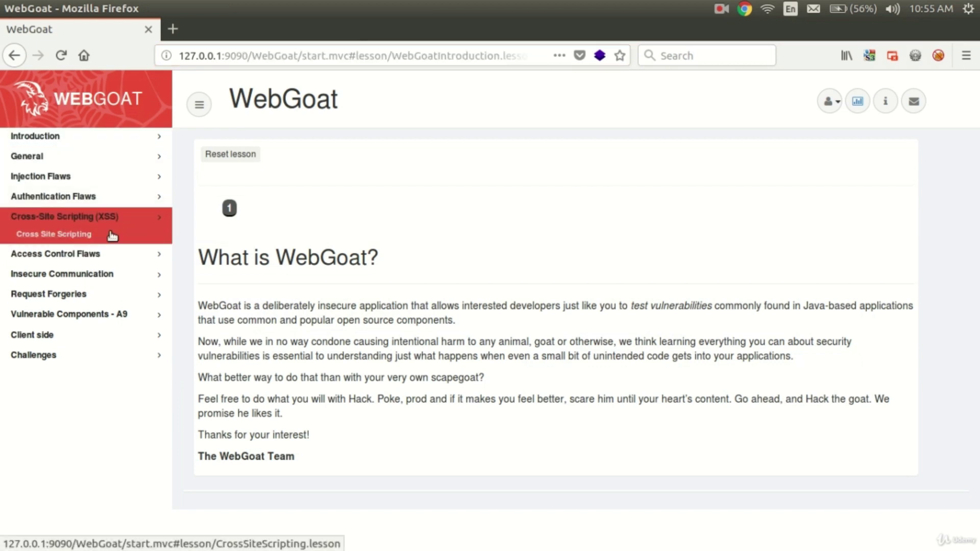
- Open the Cross Site Scripting lesson and fill in the username and password on the login page
{"action": "left_click", "coordinate": [112, 235]}
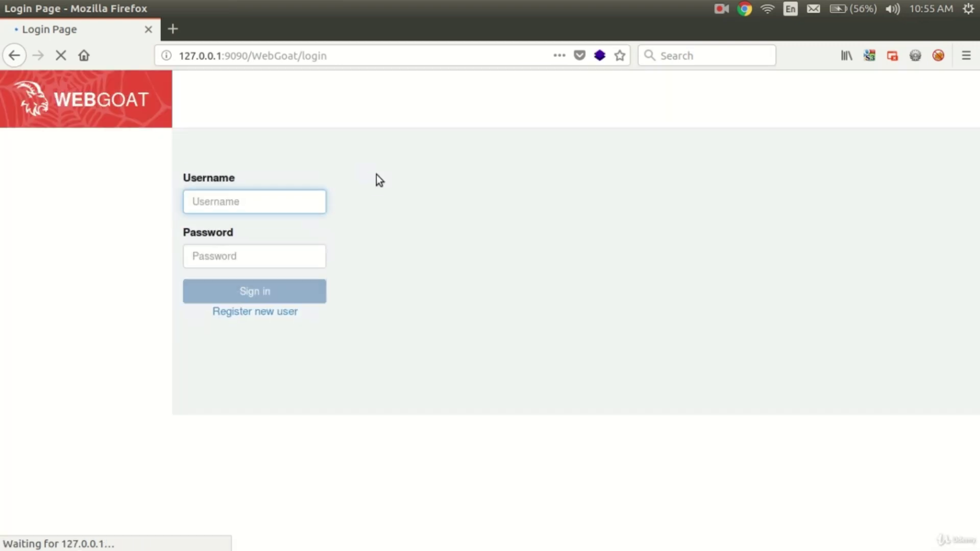
{"action": "left_click", "coordinate": [269, 202]}
{"action": "key", "text": "Tab"}
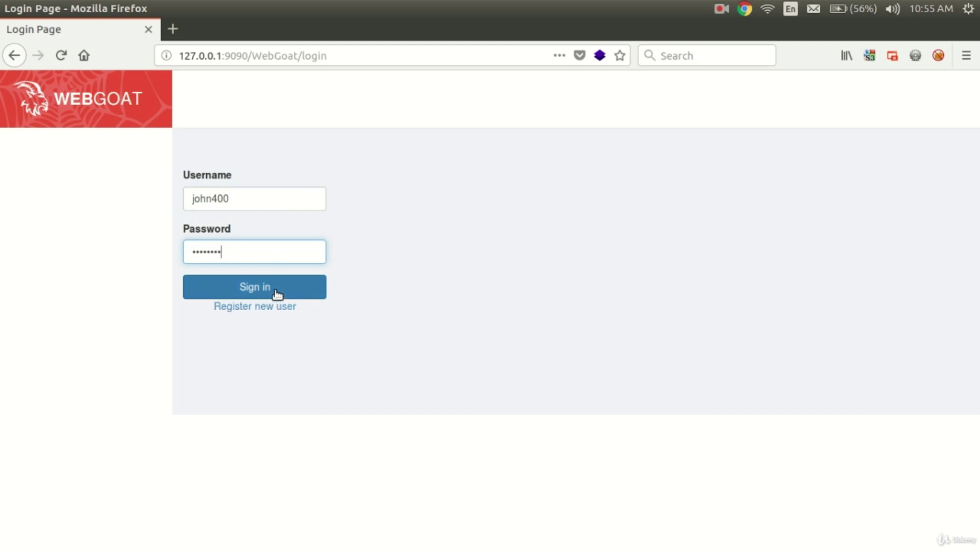
- Turn Burp interception on, submit the WebGoat sign-in, and hold the POST /WebGoat/login request
{"action": "key", "text": "alt+Tab"}
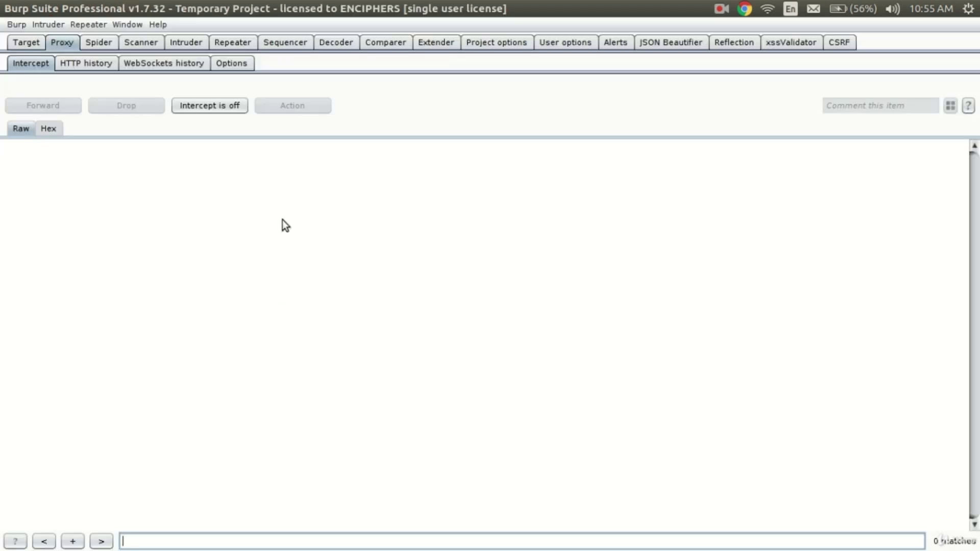
{"action": "left_click", "coordinate": [217, 104]}
{"action": "key", "text": "alt+Tab"}
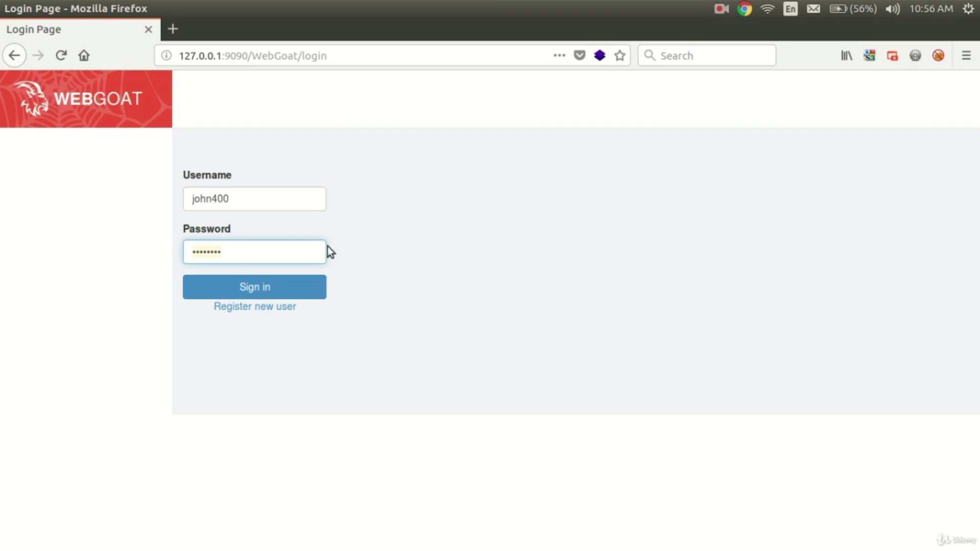
{"action": "left_click", "coordinate": [279, 296]}
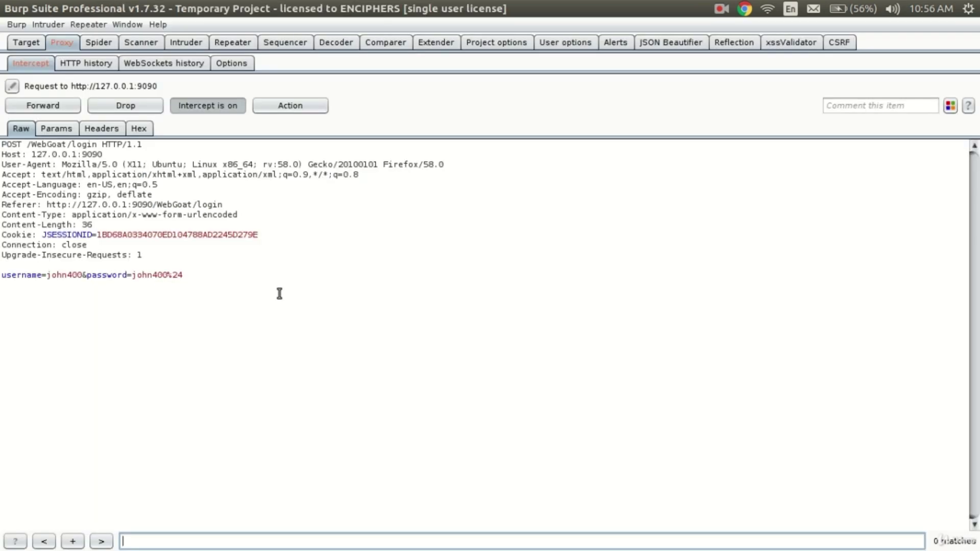
{"action": "key", "text": "alt+Tab"}
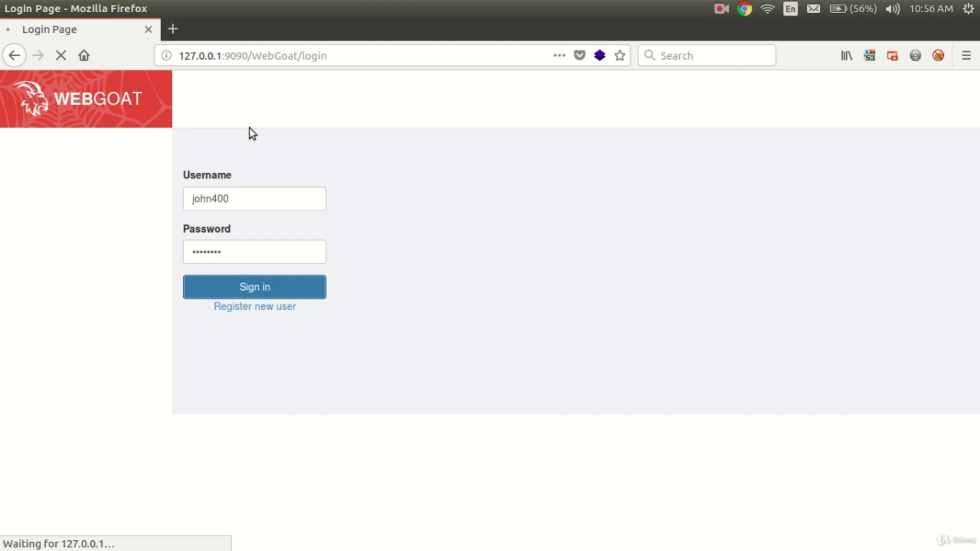
{"action": "key", "text": "alt+Tab"}
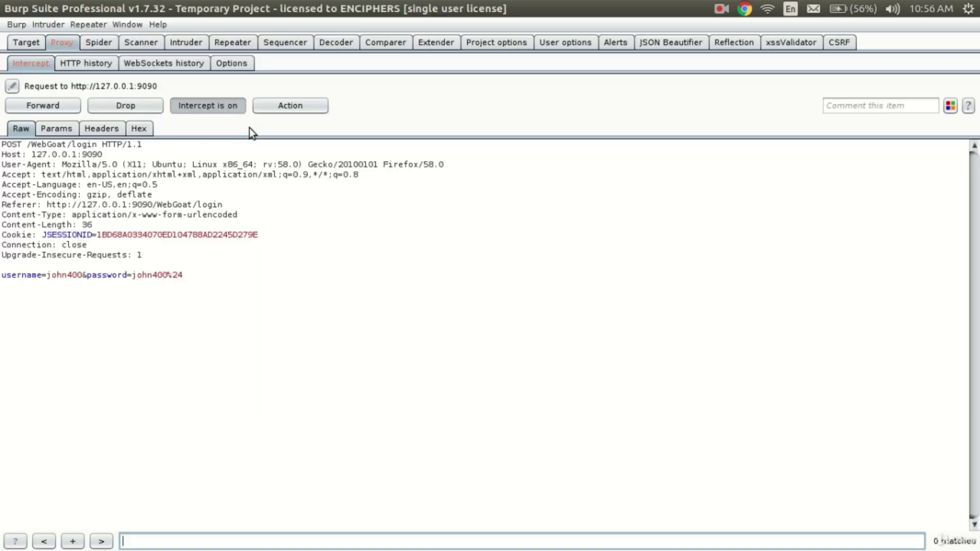
- Review the held login request's username/password body line, then forward it to the server
{"action": "left_click", "coordinate": [1, 145]}
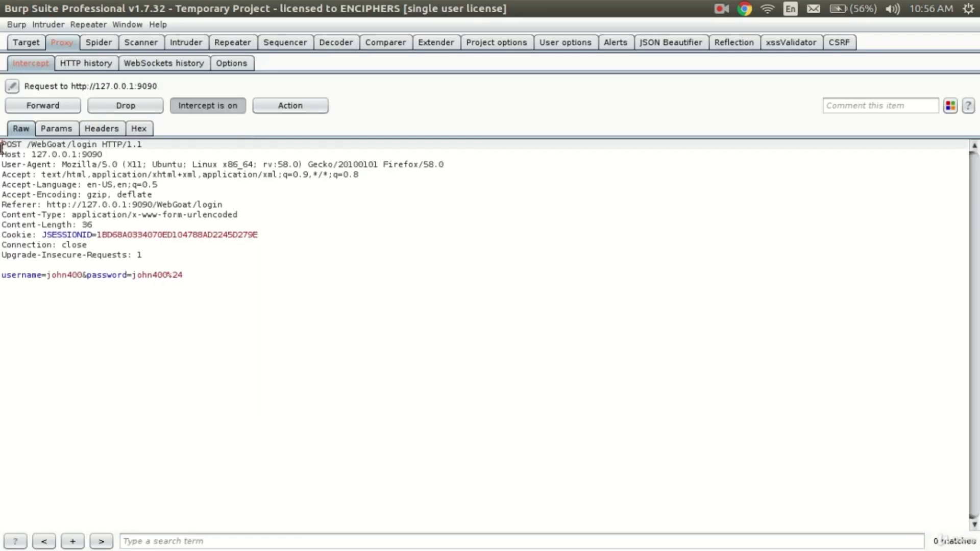
{"action": "left_click_drag", "start_coordinate": [2, 276], "coordinate": [190, 280]}
{"action": "left_click", "coordinate": [190, 279]}
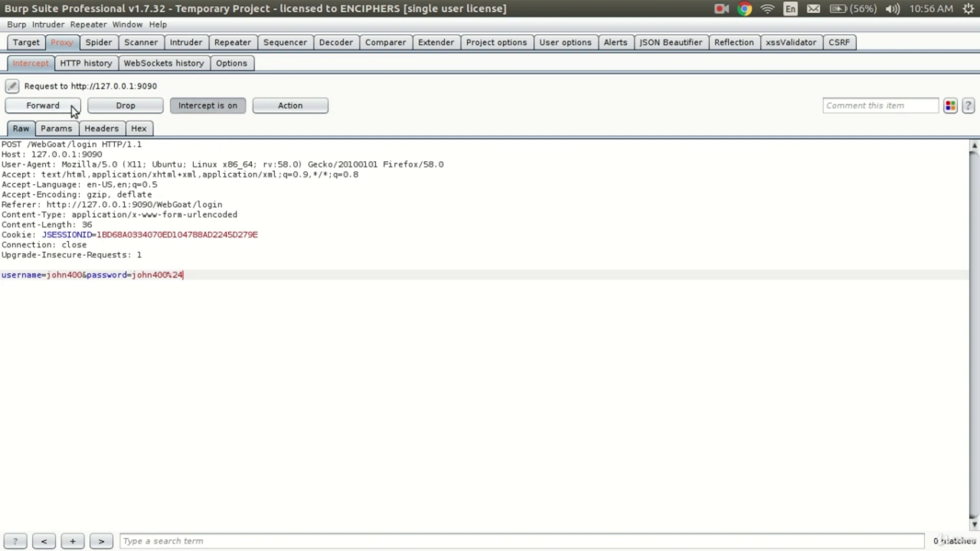
{"action": "left_click", "coordinate": [52, 104]}
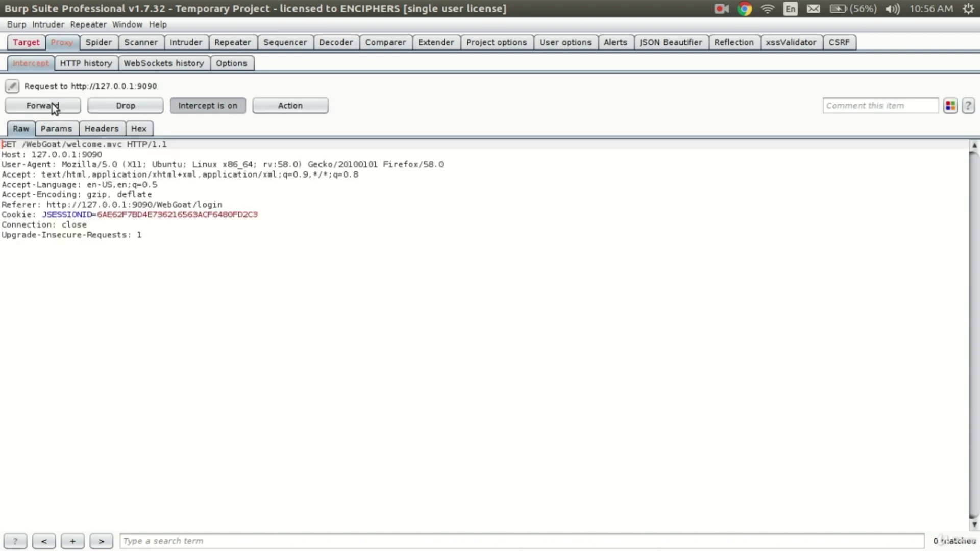
- Forward the intercepted welcome.mvc and start.mvc redirect requests, checking Firefox in between
{"action": "key", "text": "alt+Tab"}
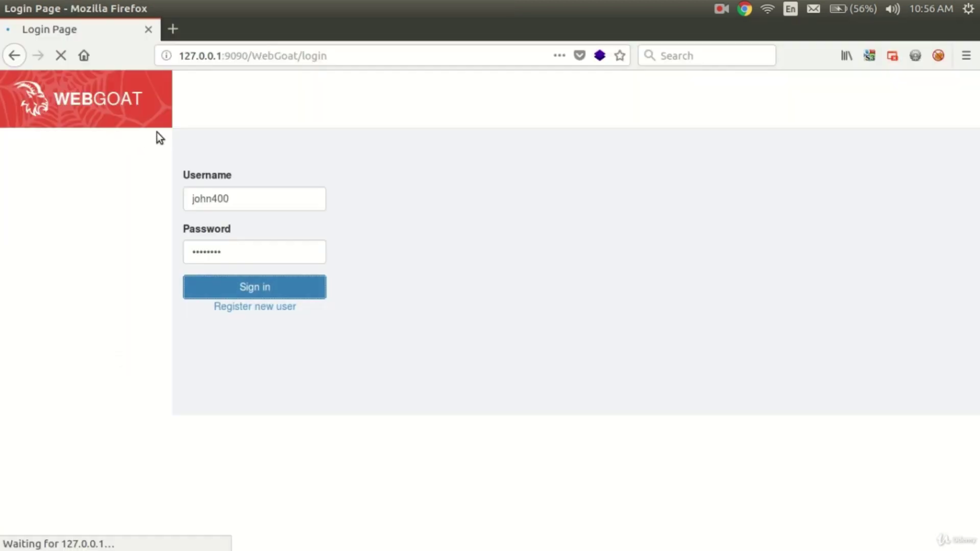
{"action": "key", "text": "alt+Tab"}
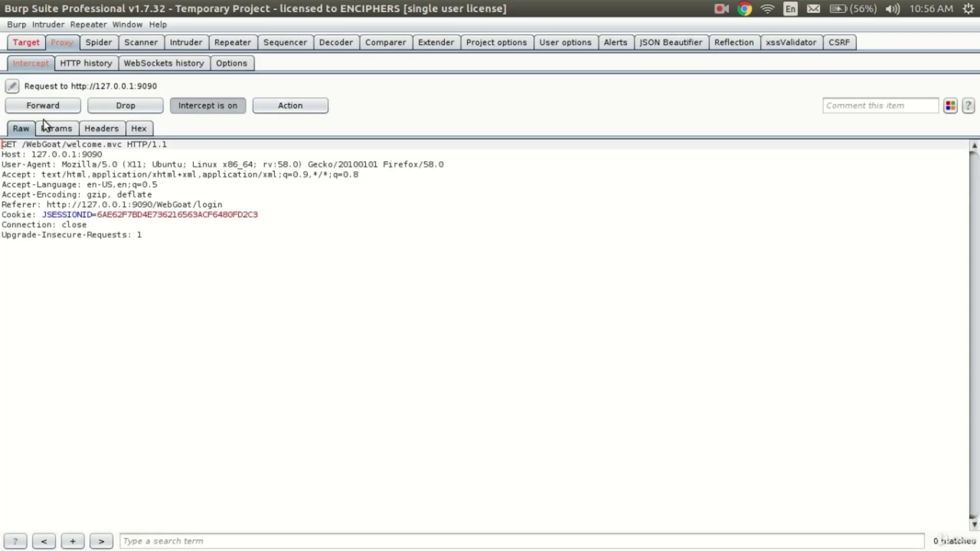
{"action": "left_click", "coordinate": [61, 105]}
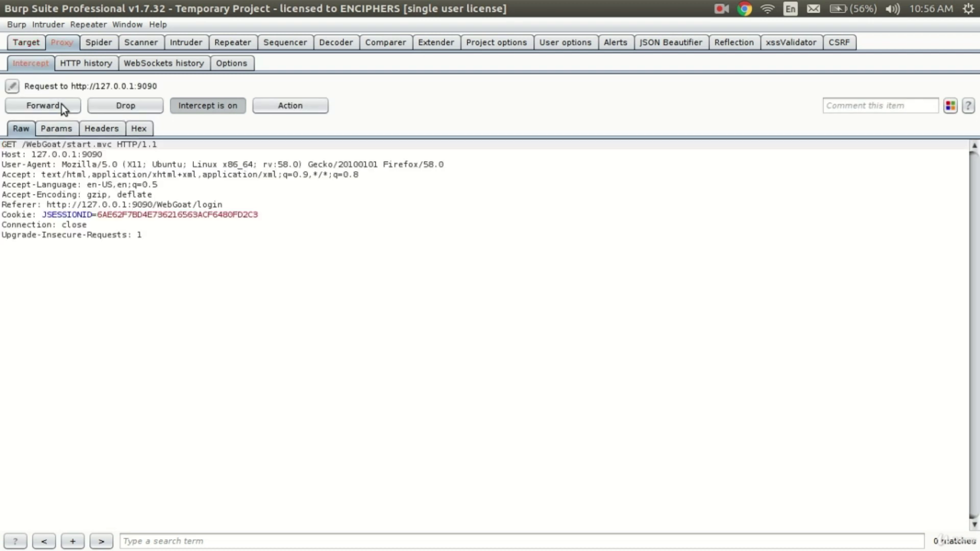
{"action": "left_click", "coordinate": [61, 104]}
{"action": "key", "text": "alt+Tab"}
{"action": "key", "text": "alt+Tab"}
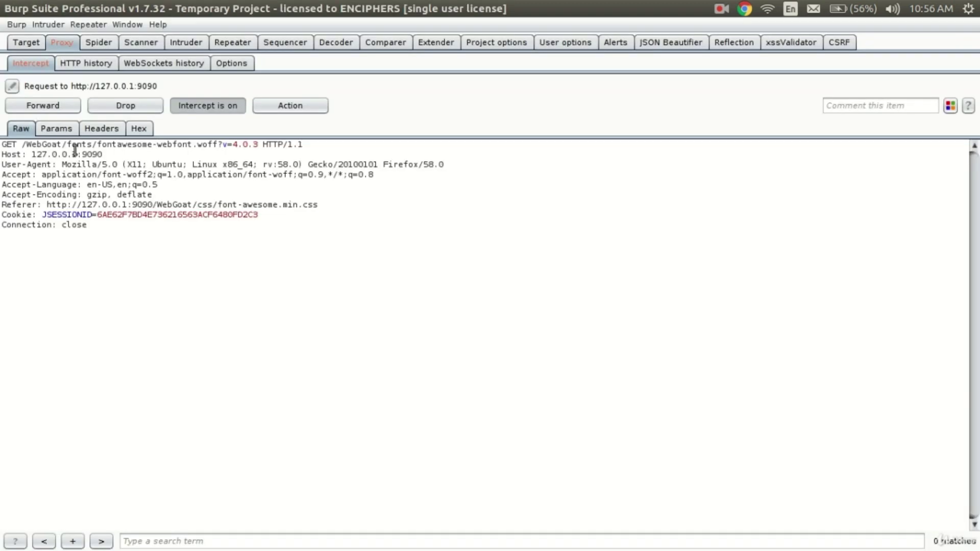
{"action": "key", "text": "alt+Tab"}
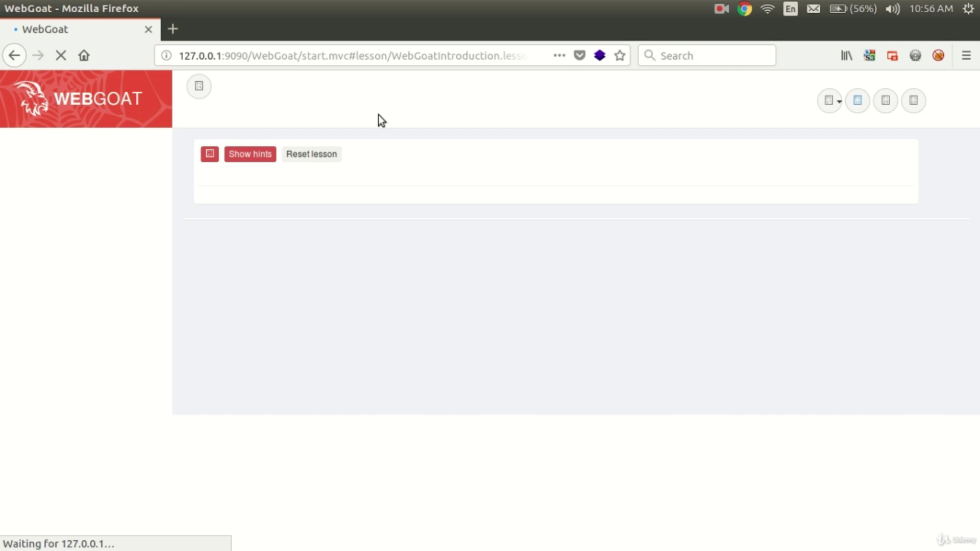
{"action": "key", "text": "alt+Tab"}
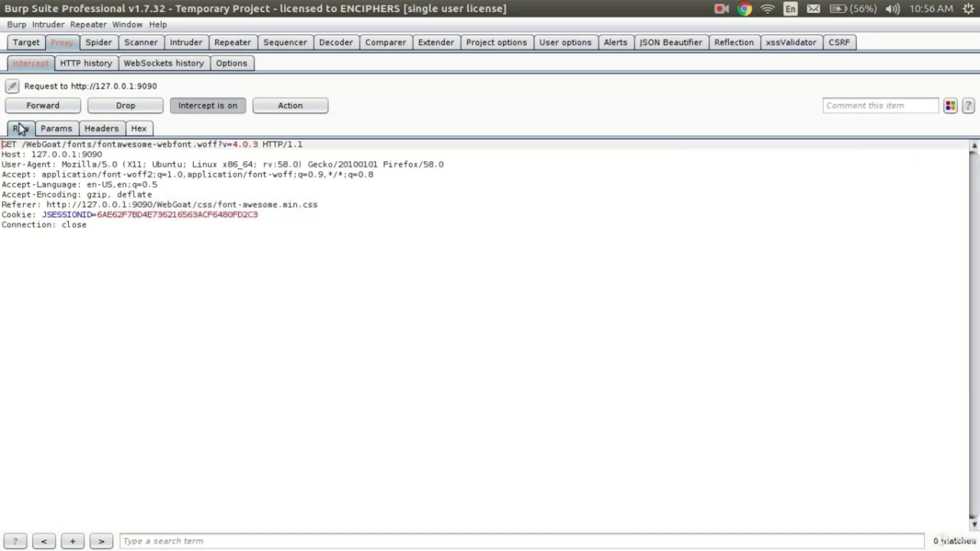
- Turn interception off and reload WebGoat in Firefox so the 'What is WebGoat?' page loads
{"action": "left_click", "coordinate": [227, 110]}
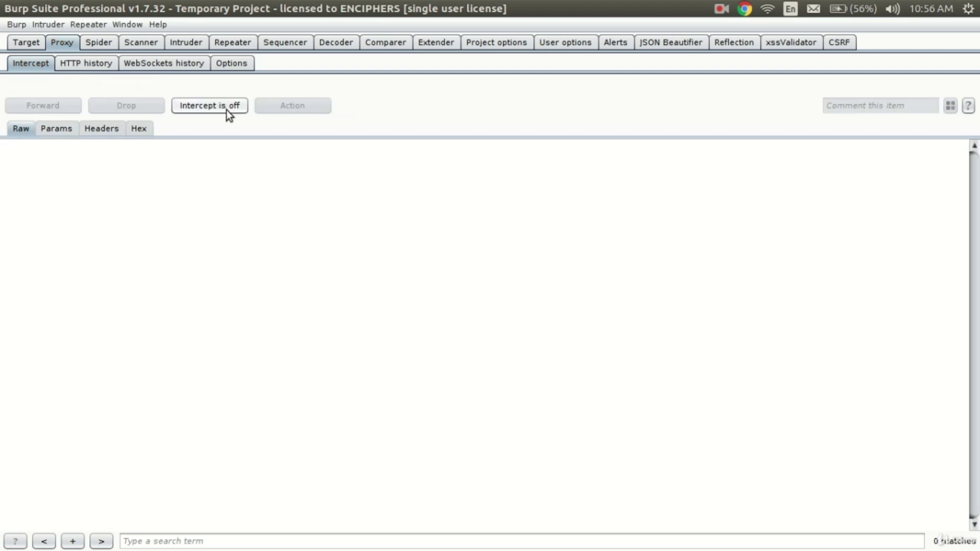
{"action": "key", "text": "alt+Tab"}
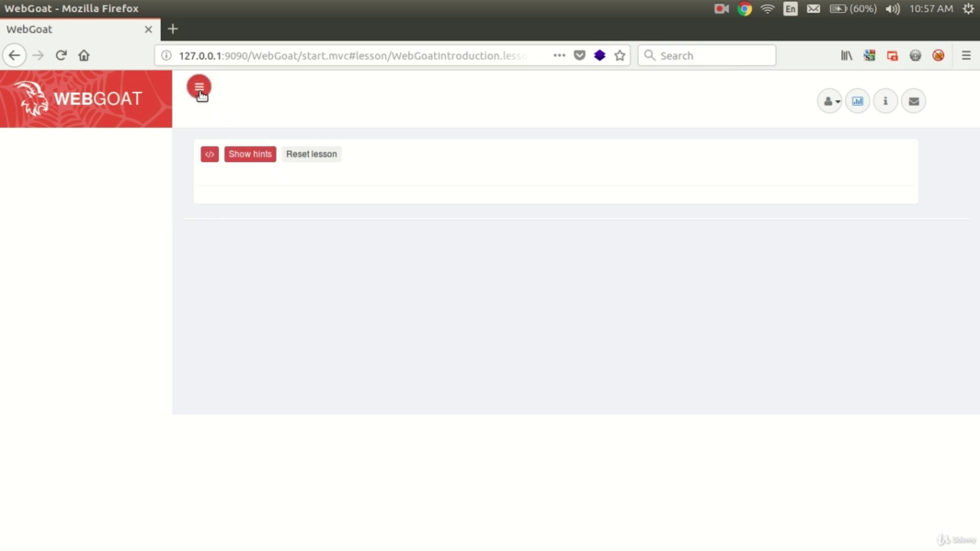
{"action": "left_click", "coordinate": [222, 56]}
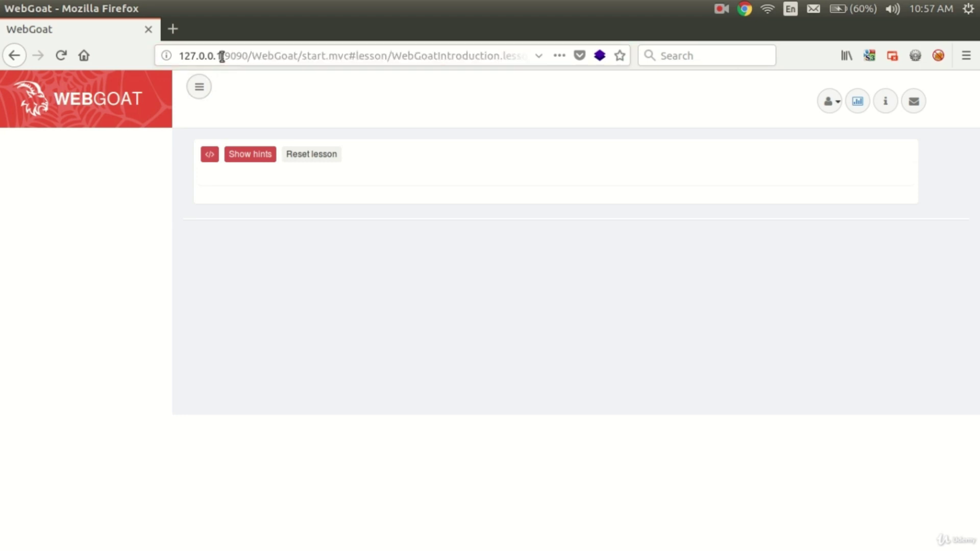
{"action": "left_click", "coordinate": [60, 58]}
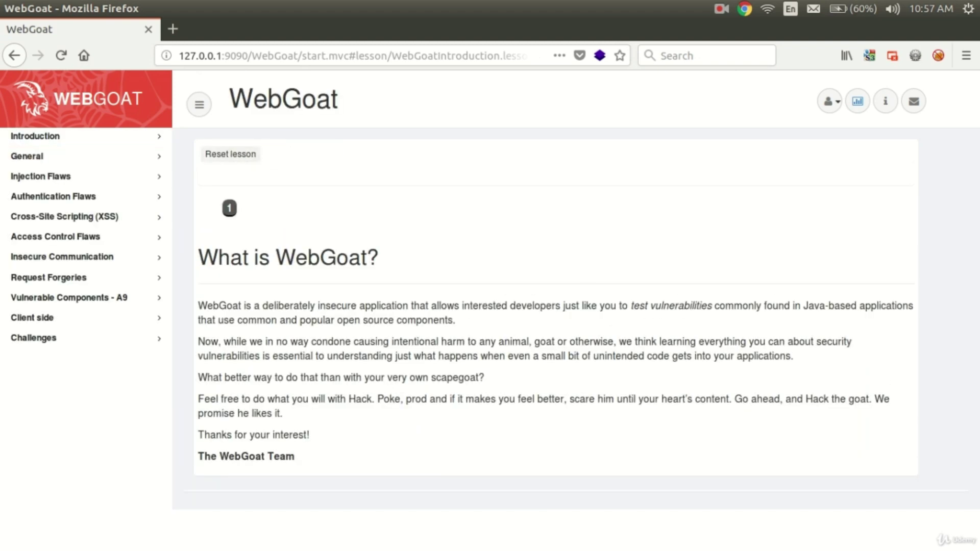
{"action": "key", "text": "alt+Tab"}
{"action": "key", "text": "alt+Tab"}
{"action": "key", "text": "alt+Tab"}
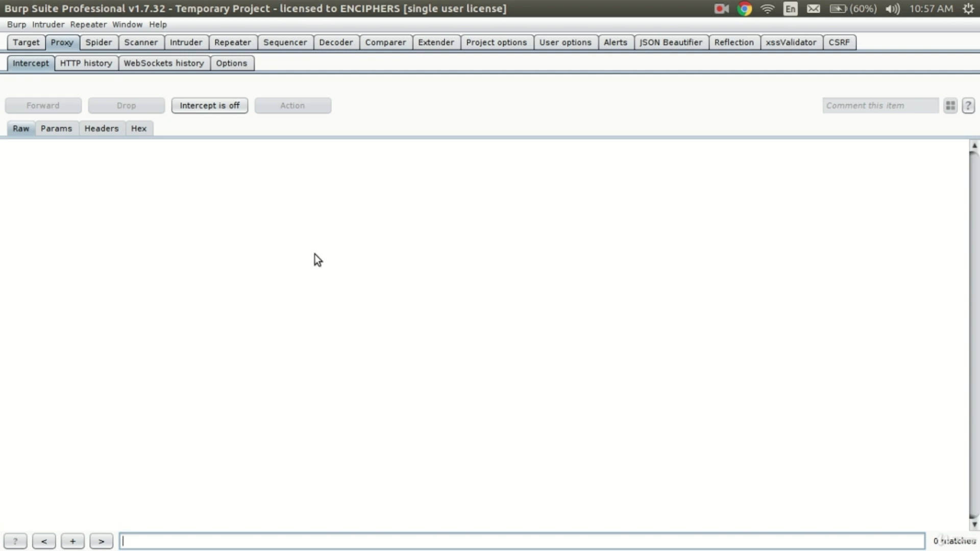
{"action": "key", "text": "alt+Tab"}
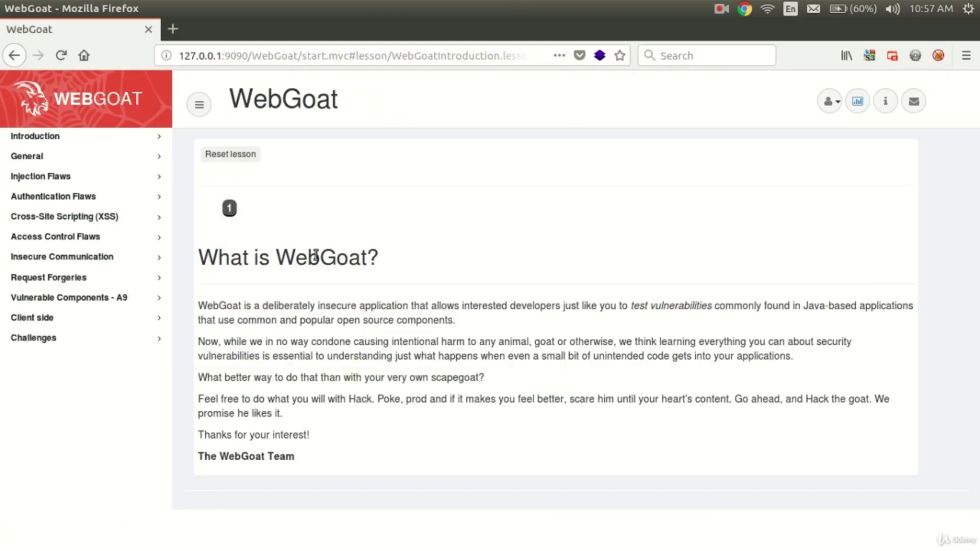
- Open the Cross Site Scripting lesson's Try It! Reflected XSS shopping-cart page
{"action": "left_click", "coordinate": [93, 219]}
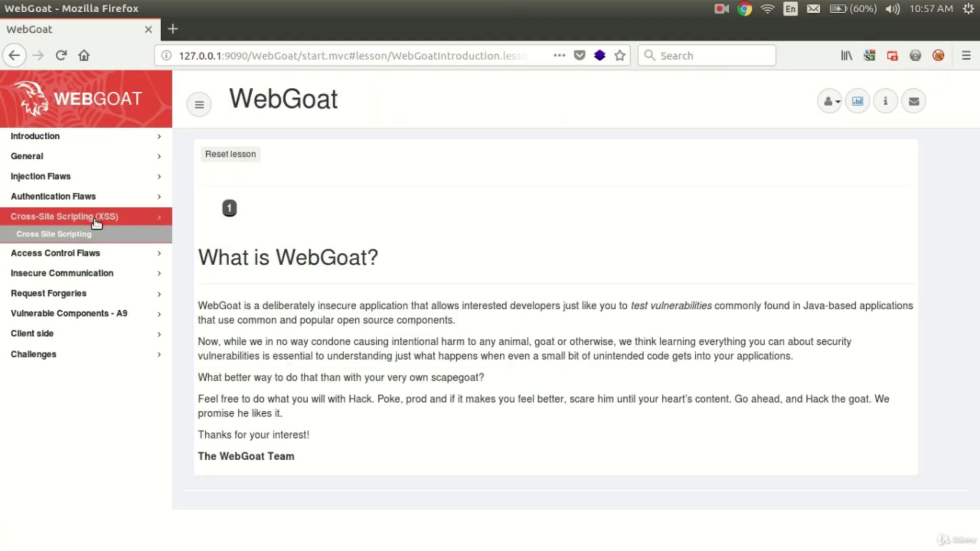
{"action": "left_click", "coordinate": [103, 235]}
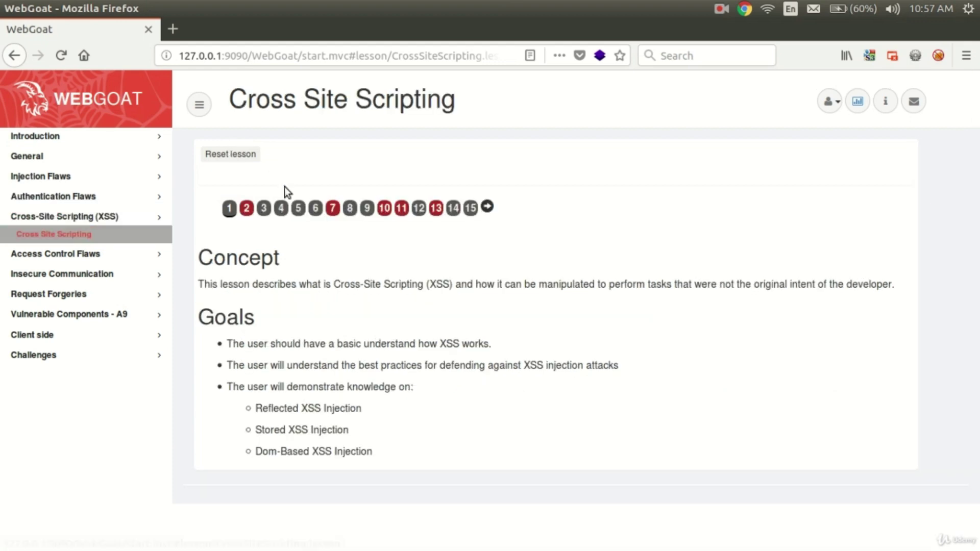
{"action": "left_click", "coordinate": [330, 209]}
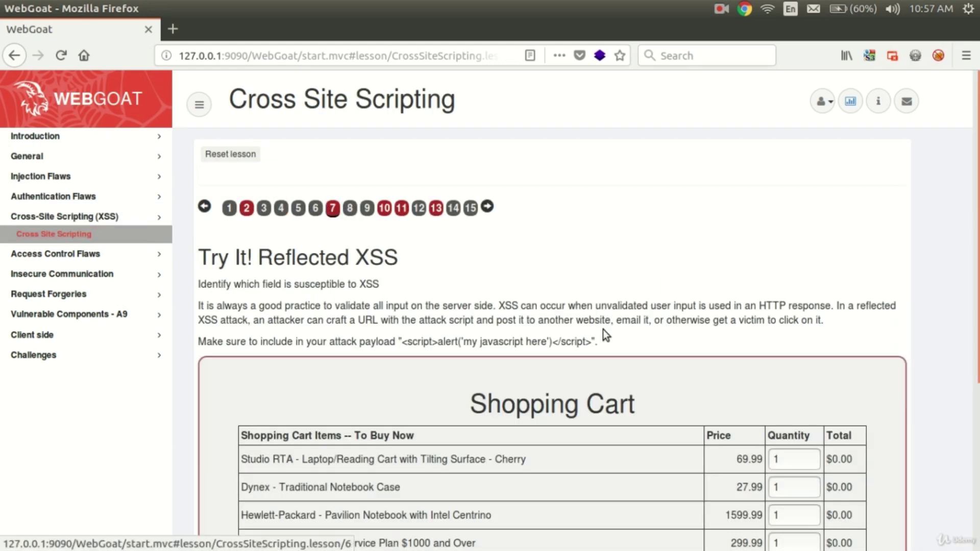
{"action": "scroll", "coordinate": [606, 335], "scroll_direction": "down", "scroll_amount": 3}
- Change the first three cart item quantities to 2, 2 and 3
{"action": "left_click", "coordinate": [778, 258]}
{"action": "key", "text": "BackSpace"}
{"action": "type", "text": "2"}
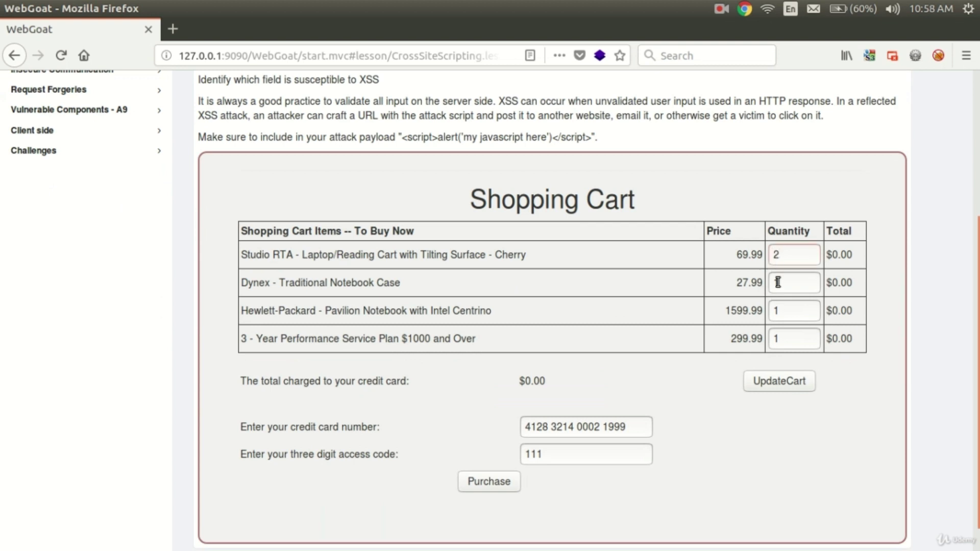
{"action": "key", "text": "BackSpace"}
{"action": "type", "text": "2"}
{"action": "left_click", "coordinate": [786, 311]}
{"action": "key", "text": "BackSpace"}
{"action": "type", "text": "3"}
{"action": "key", "text": "alt+Tab"}
{"action": "key", "text": "alt+Tab"}
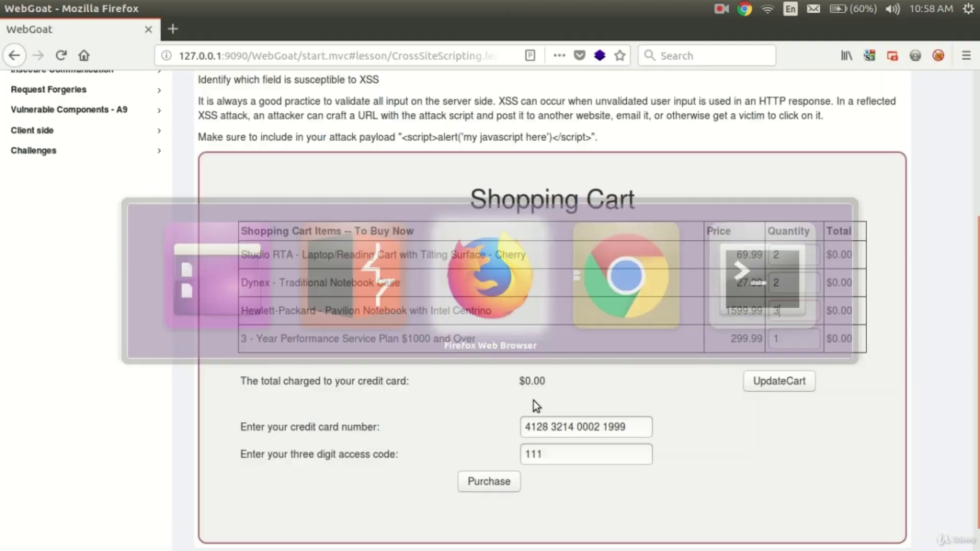
- Submit the cart purchase and read the $5295.92 charged-total result
{"action": "left_click", "coordinate": [488, 481]}
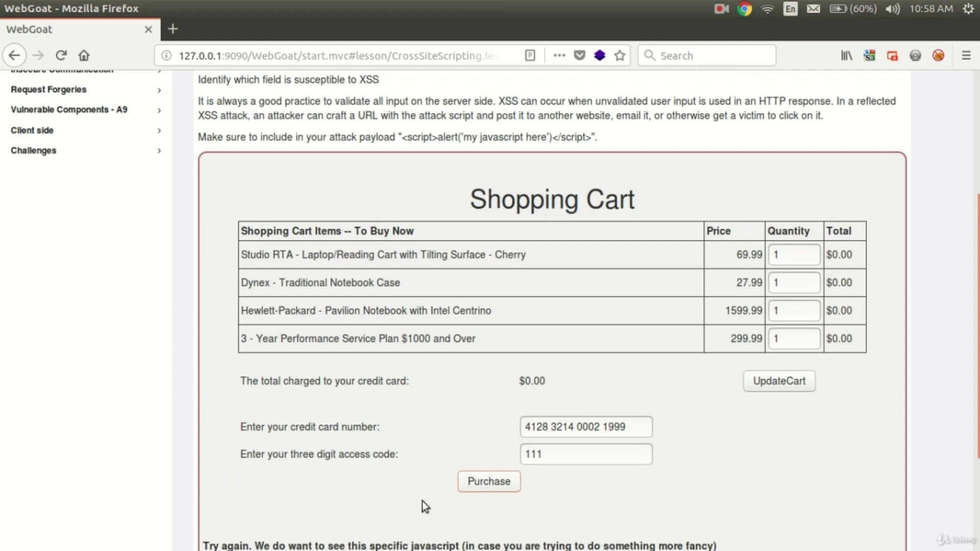
{"action": "scroll", "coordinate": [423, 508], "scroll_direction": "down", "scroll_amount": 5}
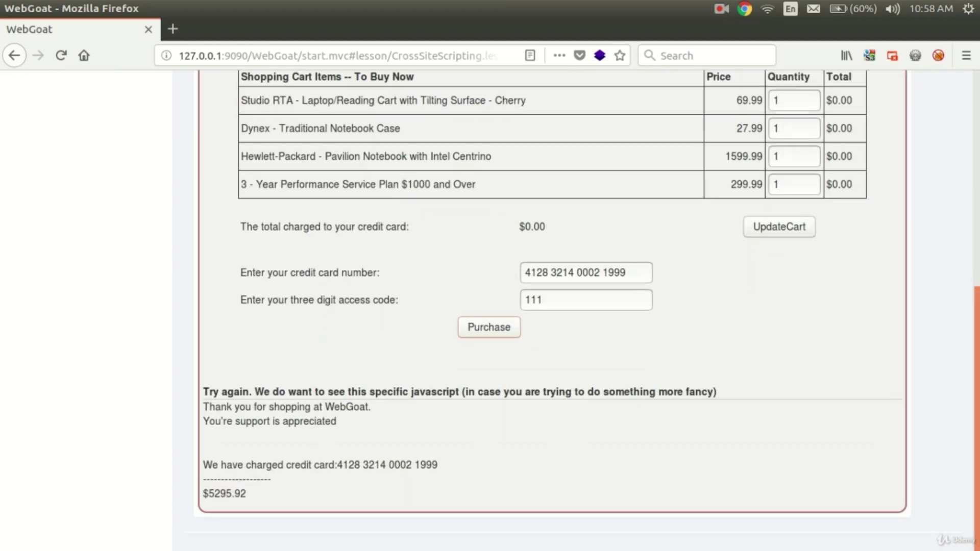
{"action": "scroll", "coordinate": [978, 250], "scroll_direction": "up", "scroll_amount": 5}
{"action": "scroll", "coordinate": [978, 250], "scroll_direction": "down", "scroll_amount": 5}
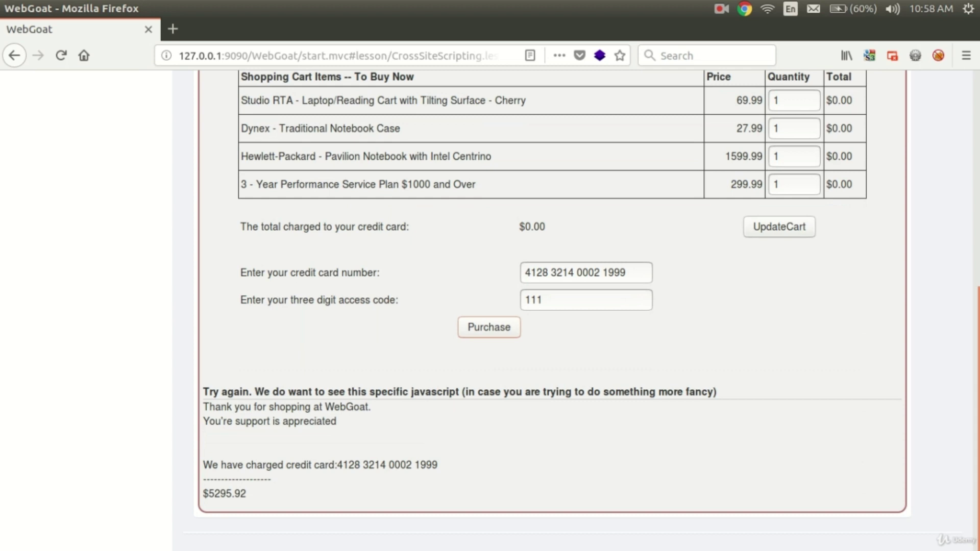
- Set the first two item quantities to 2 and 3
{"action": "left_click", "coordinate": [799, 100]}
{"action": "key", "text": "BackSpace"}
{"action": "type", "text": "2"}
{"action": "key", "text": "BackSpace"}
{"action": "type", "text": "3"}
{"action": "key", "text": "alt+Tab"}
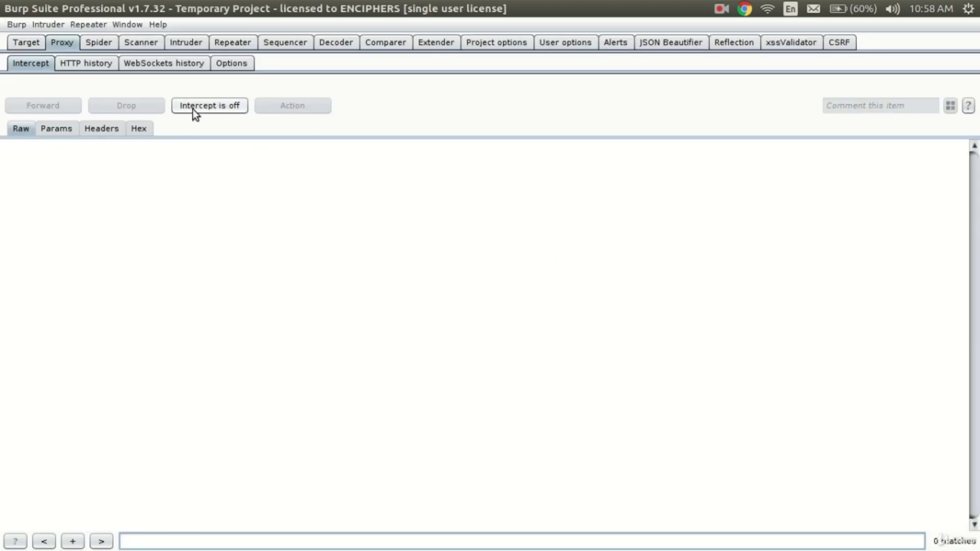
- Turn interception on and resubmit the purchase to capture the attack5a GET request with QTY1=2, QTY2=3
{"action": "left_click", "coordinate": [193, 111]}
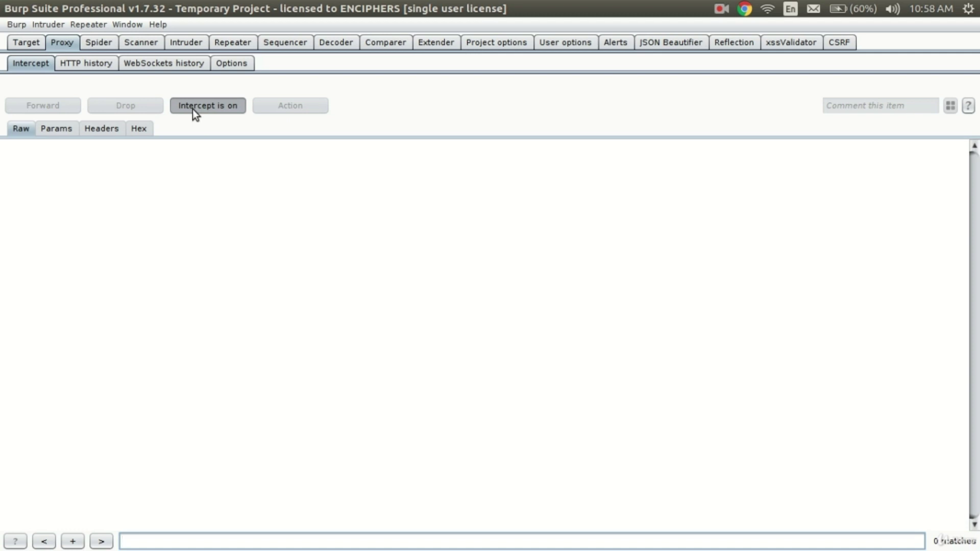
{"action": "key", "text": "alt+Tab"}
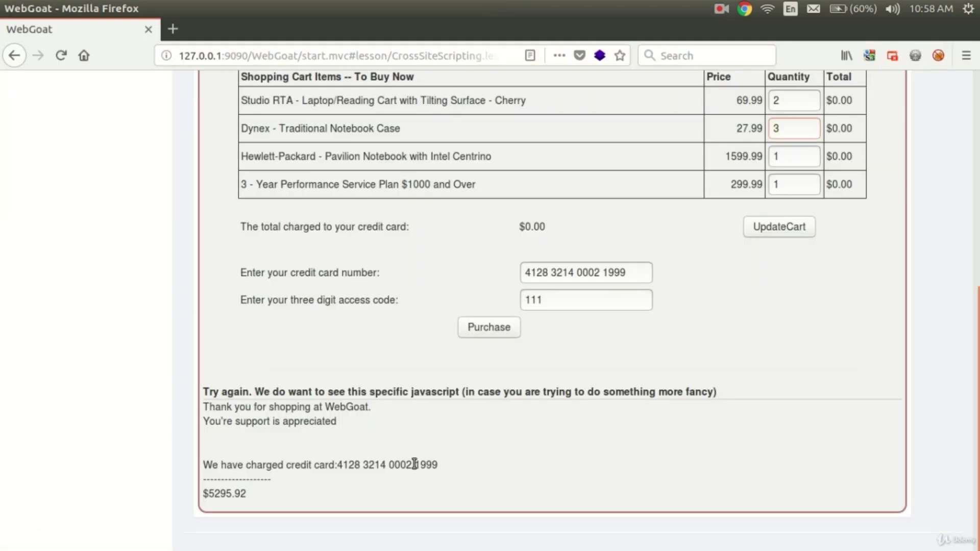
{"action": "left_click", "coordinate": [482, 337]}
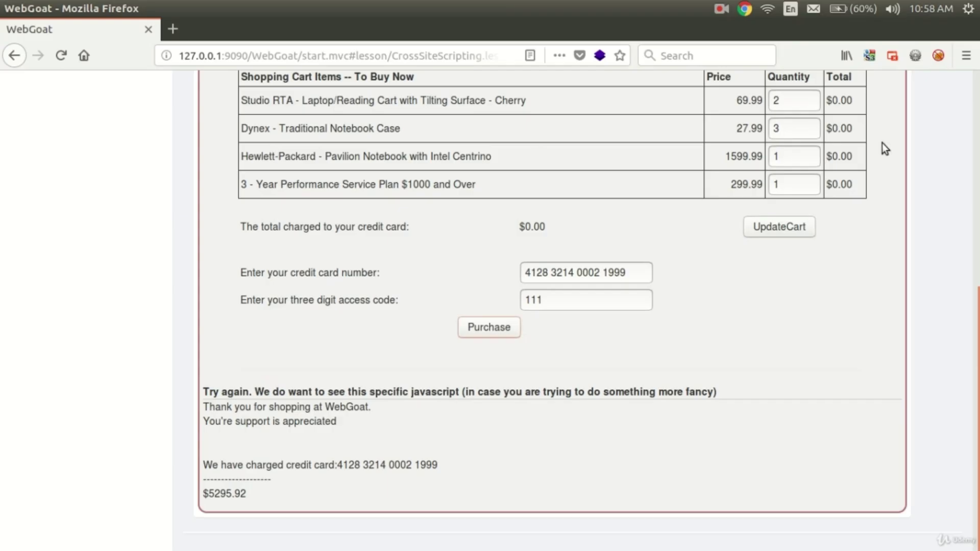
{"action": "key", "text": "alt+Tab"}
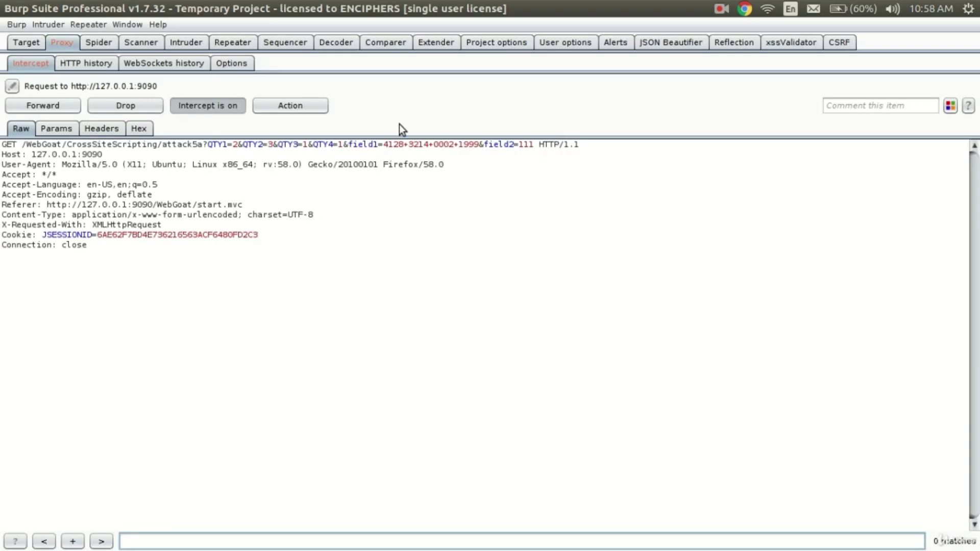
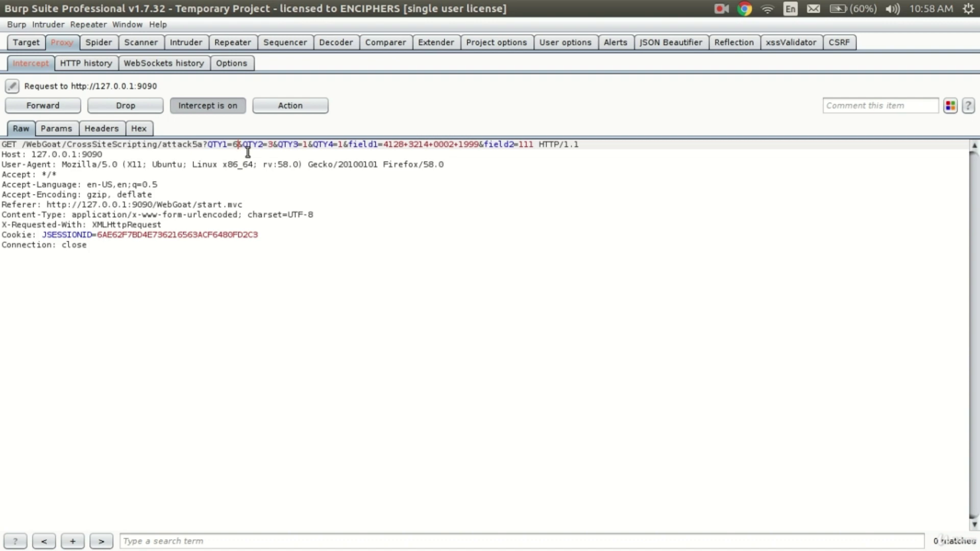
{"action": "key", "text": "alt+Tab"}
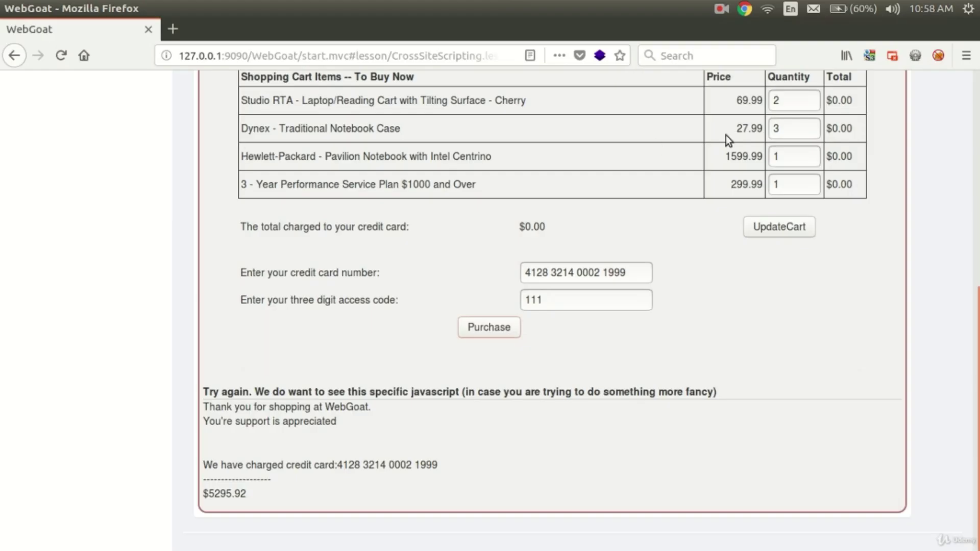
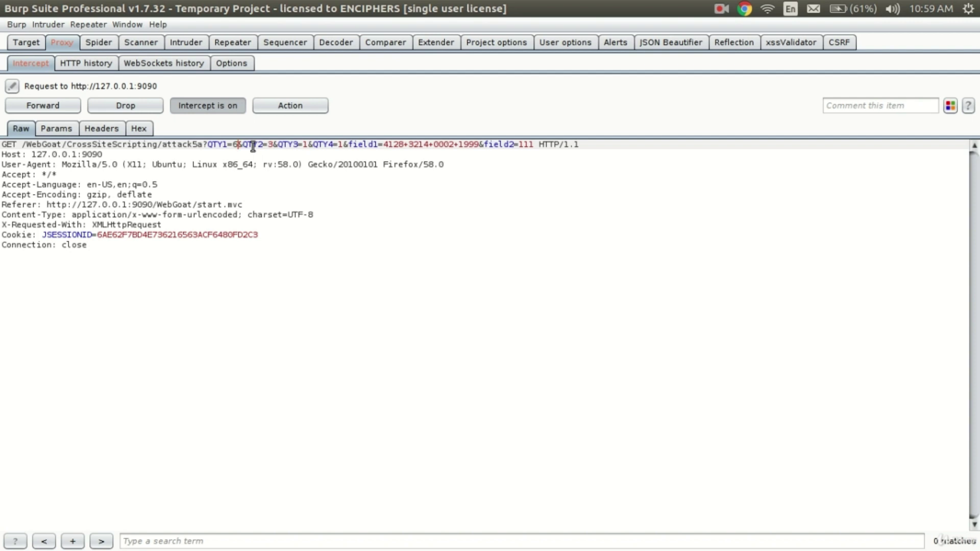
- Forward the edited attack5a cart request (QTY1=6) and turn proxy interception off
{"action": "key", "text": "alt+Tab"}
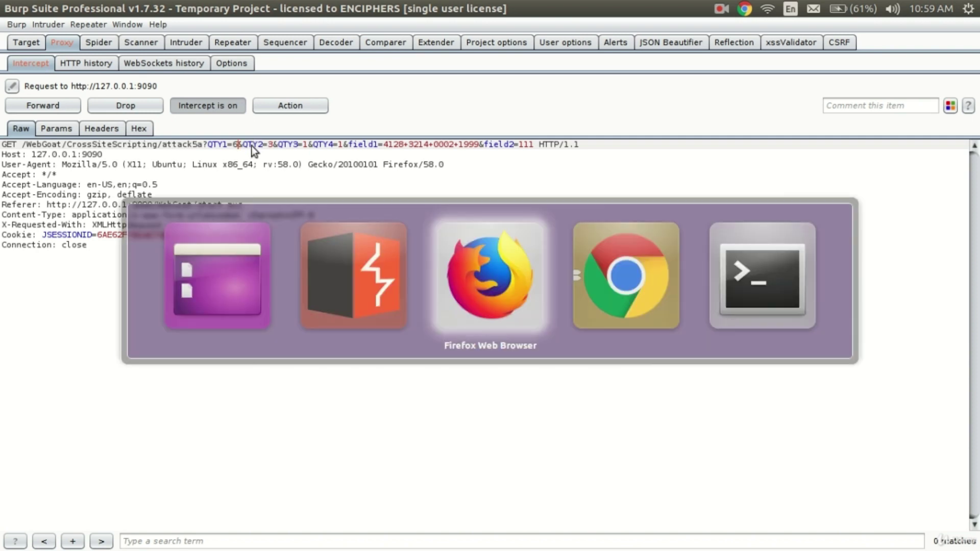
{"action": "left_click", "coordinate": [344, 244]}
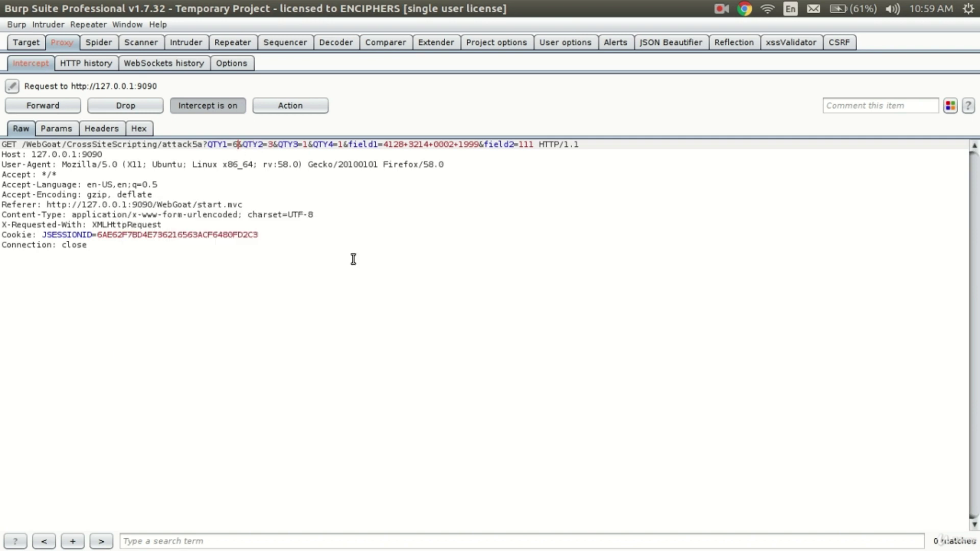
{"action": "left_click", "coordinate": [65, 107]}
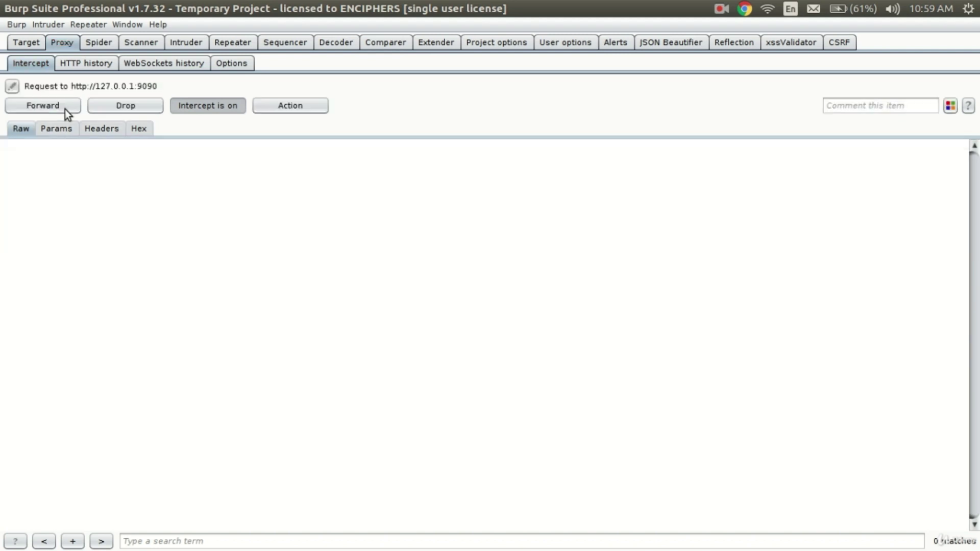
{"action": "left_click", "coordinate": [210, 108]}
{"action": "key", "text": "alt+Tab"}
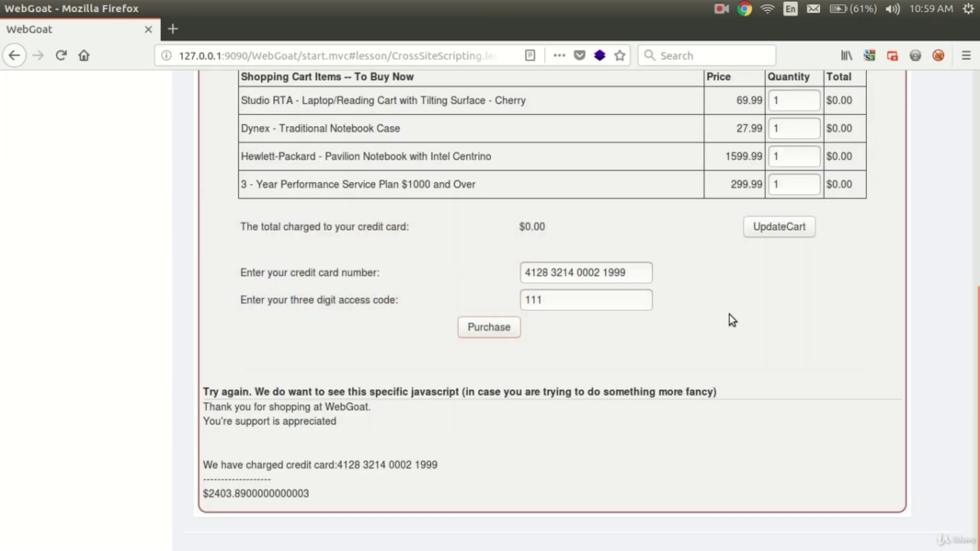
{"action": "key", "text": "alt+Tab"}
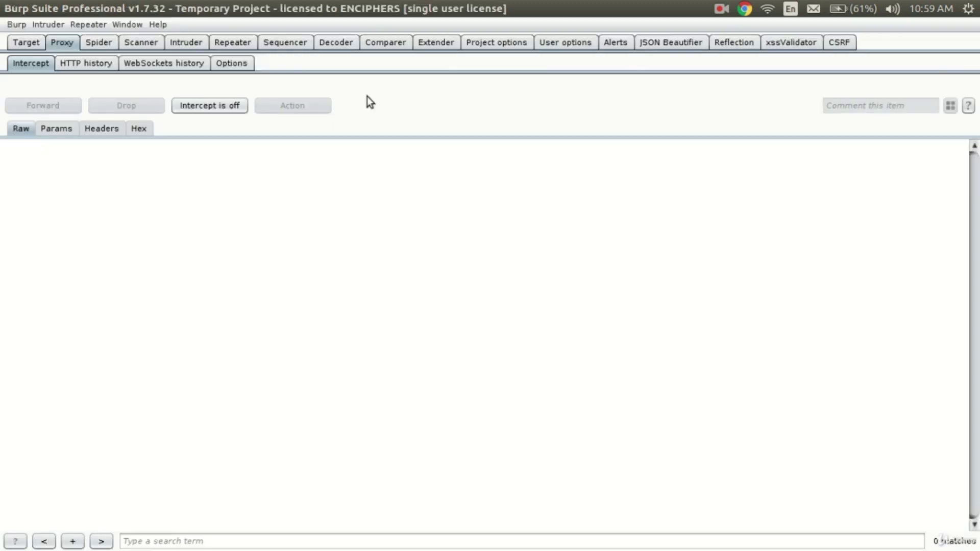
- Sort the HTTP history newest first and highlight requests 262 and 261 in red
{"action": "left_click", "coordinate": [86, 63]}
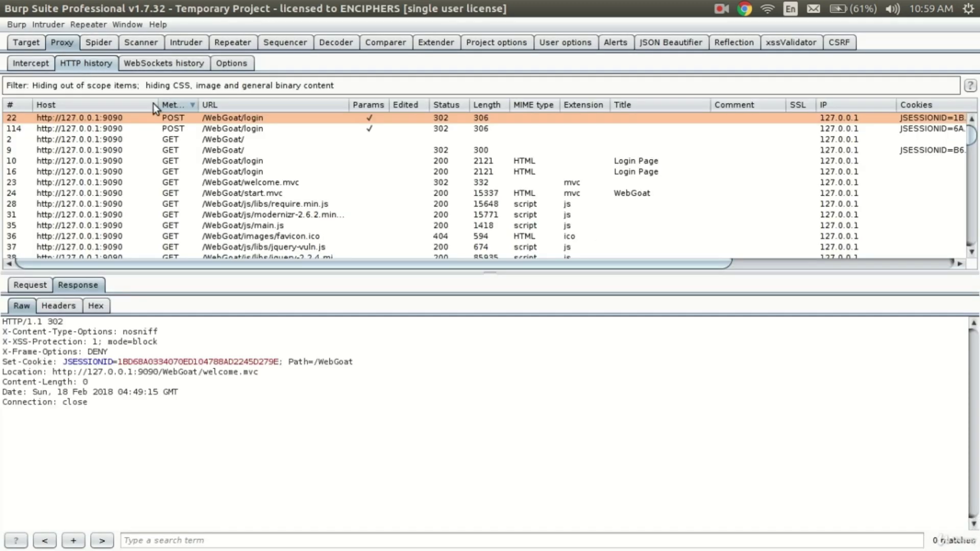
{"action": "left_click", "coordinate": [16, 107]}
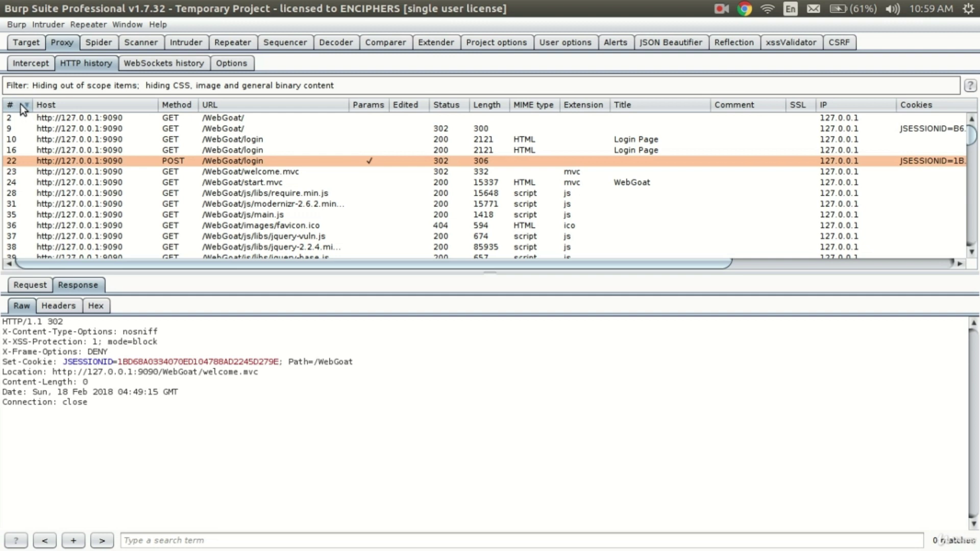
{"action": "left_click", "coordinate": [21, 106]}
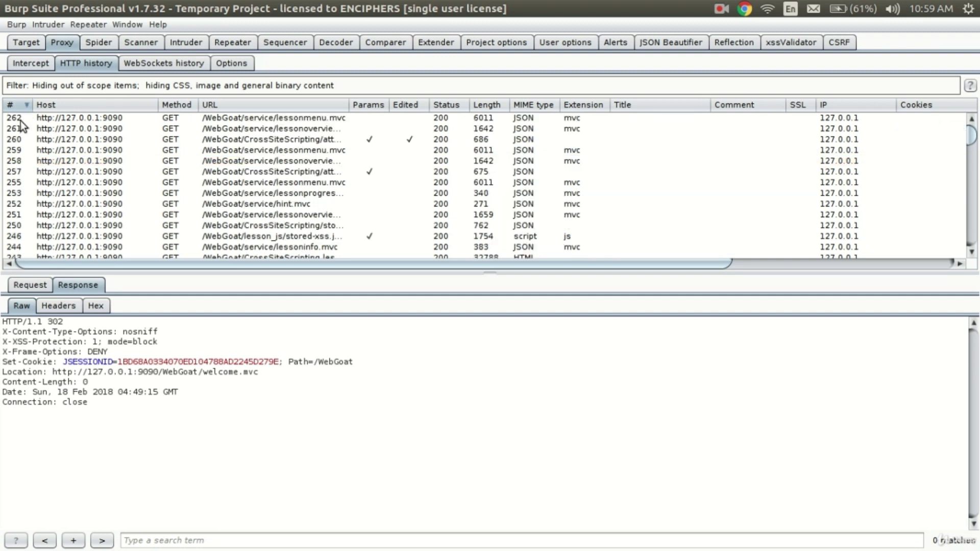
{"action": "left_click", "coordinate": [22, 121]}
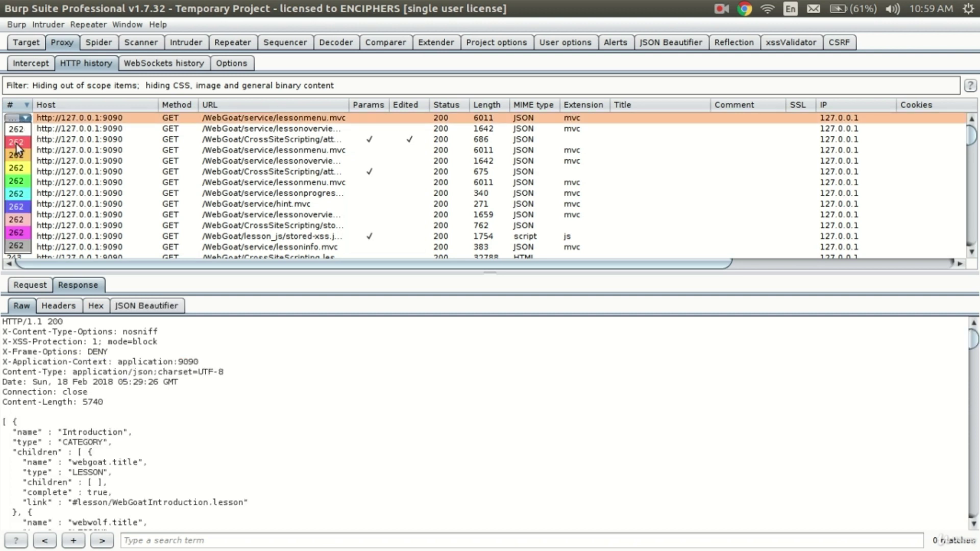
{"action": "left_click", "coordinate": [17, 143]}
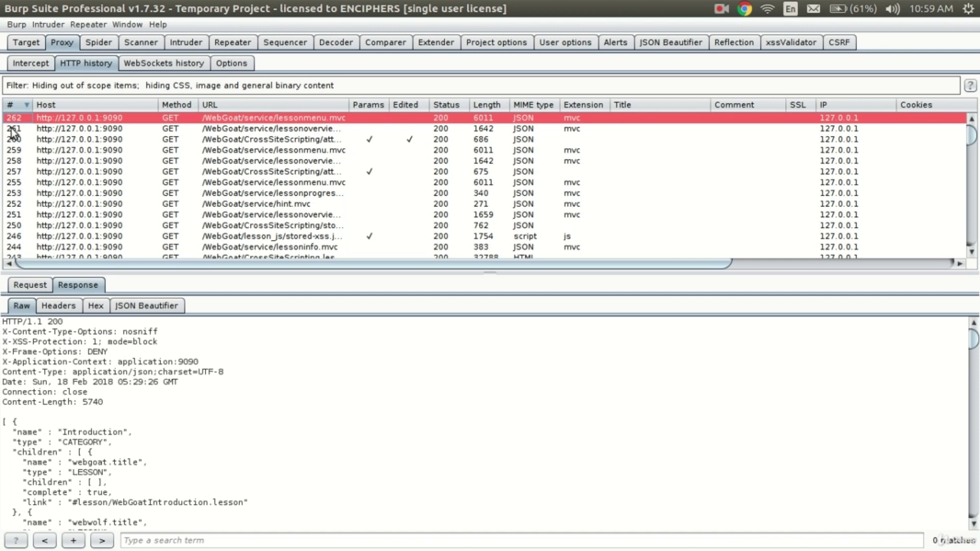
{"action": "left_click", "coordinate": [12, 131]}
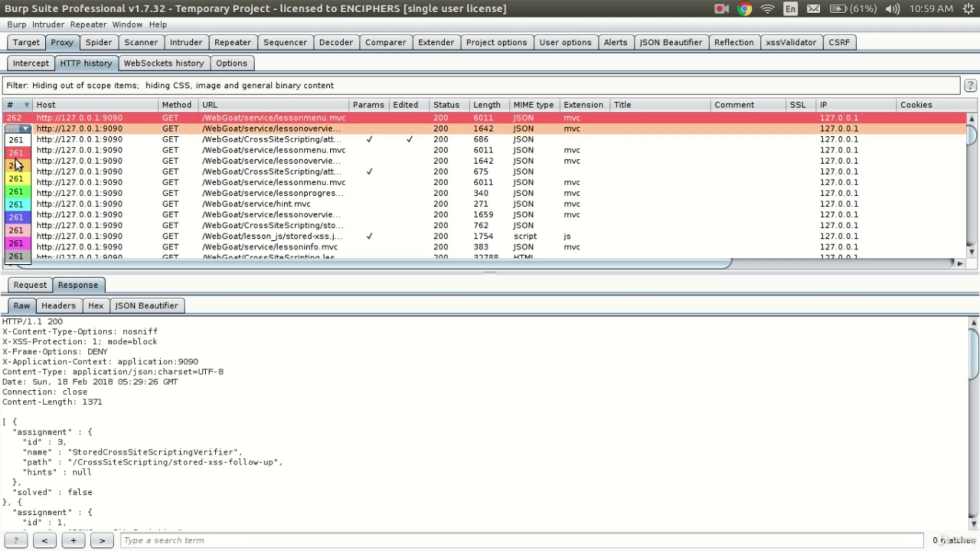
{"action": "left_click", "coordinate": [104, 123]}
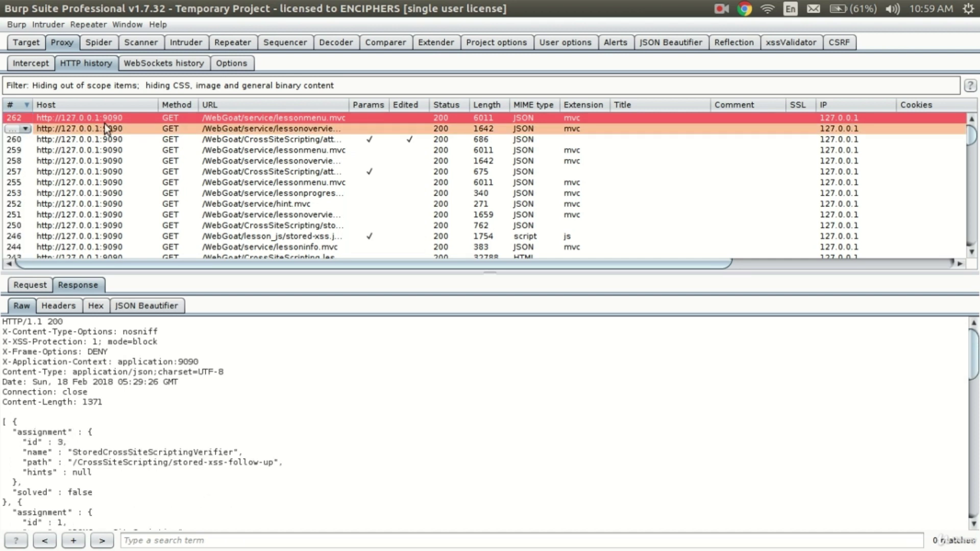
{"action": "left_click", "coordinate": [113, 129]}
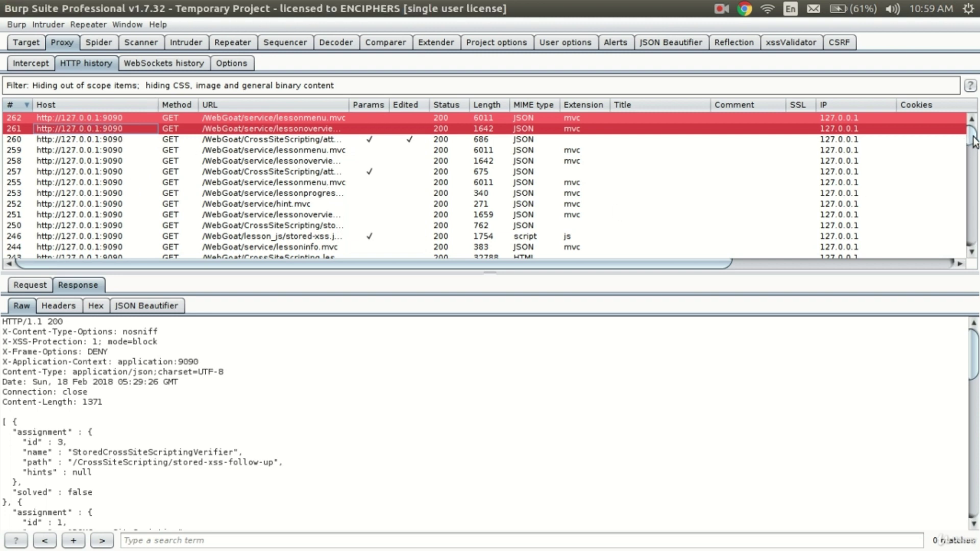
- Inspect the responses for requests 251 and 253, then request 253's parameters and headers
{"action": "scroll", "coordinate": [100, 109], "scroll_direction": "down", "scroll_amount": 2}
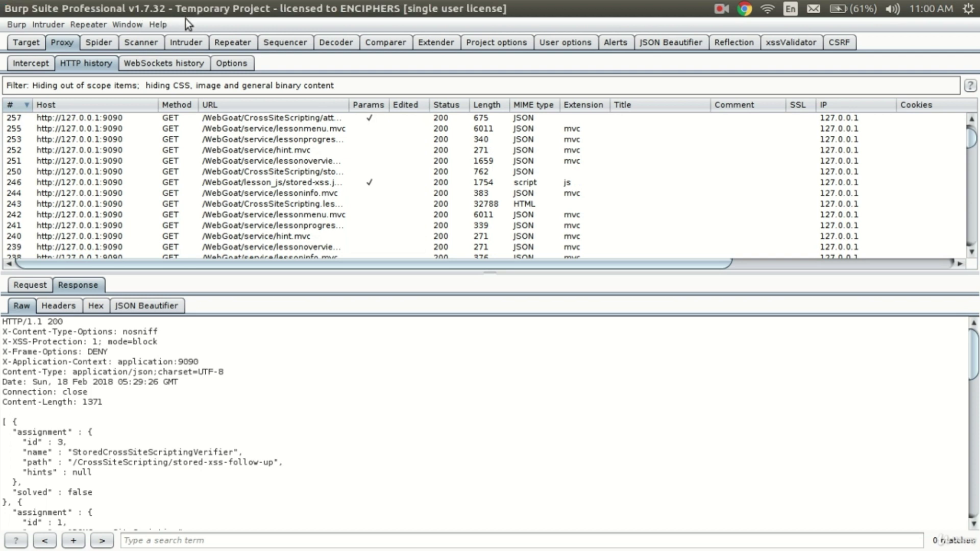
{"action": "left_click", "coordinate": [192, 160]}
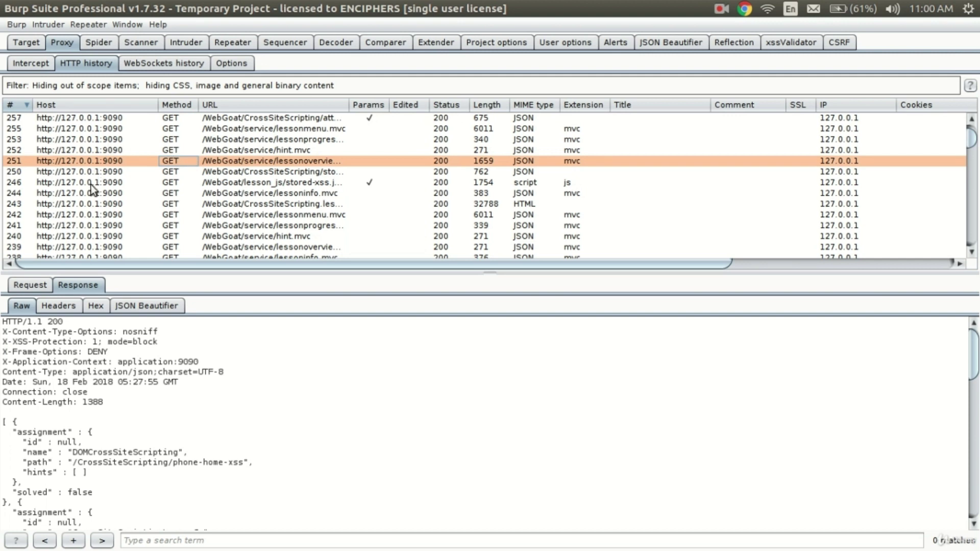
{"action": "left_click", "coordinate": [183, 140]}
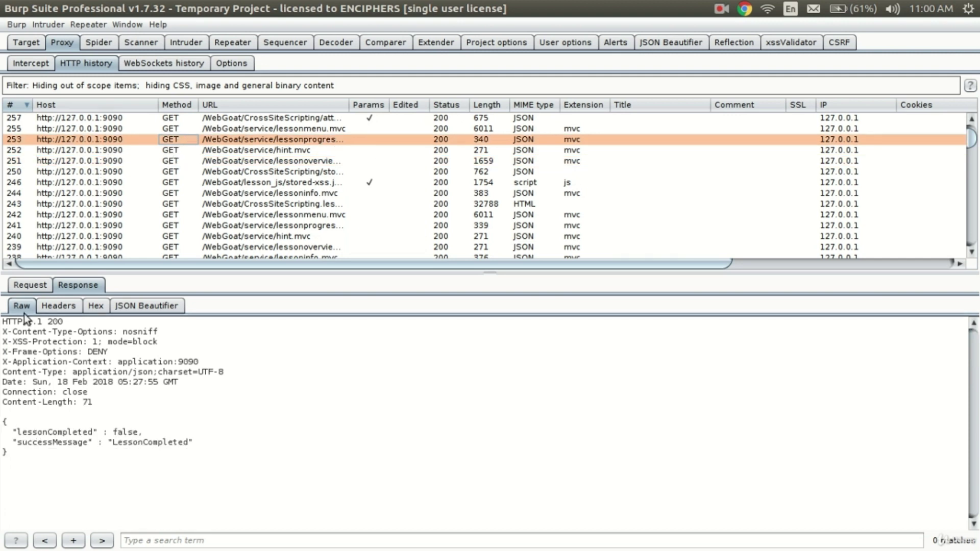
{"action": "left_click", "coordinate": [24, 289]}
{"action": "left_click", "coordinate": [62, 285]}
{"action": "left_click", "coordinate": [37, 286]}
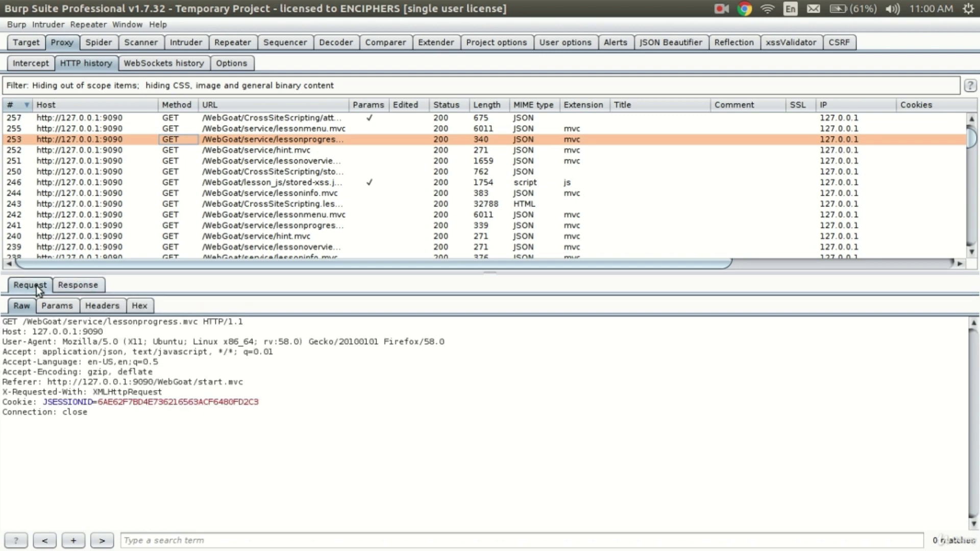
{"action": "left_click", "coordinate": [54, 305]}
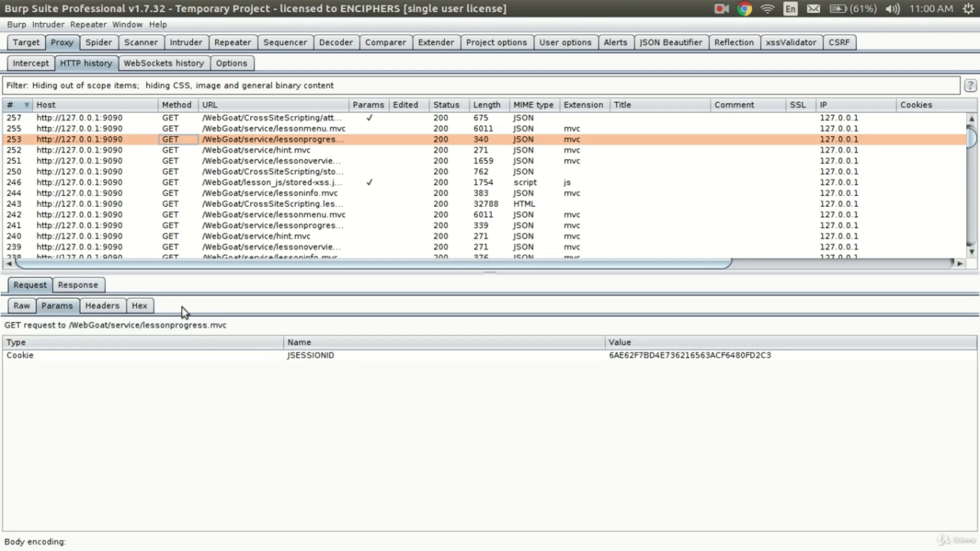
{"action": "left_click", "coordinate": [92, 308]}
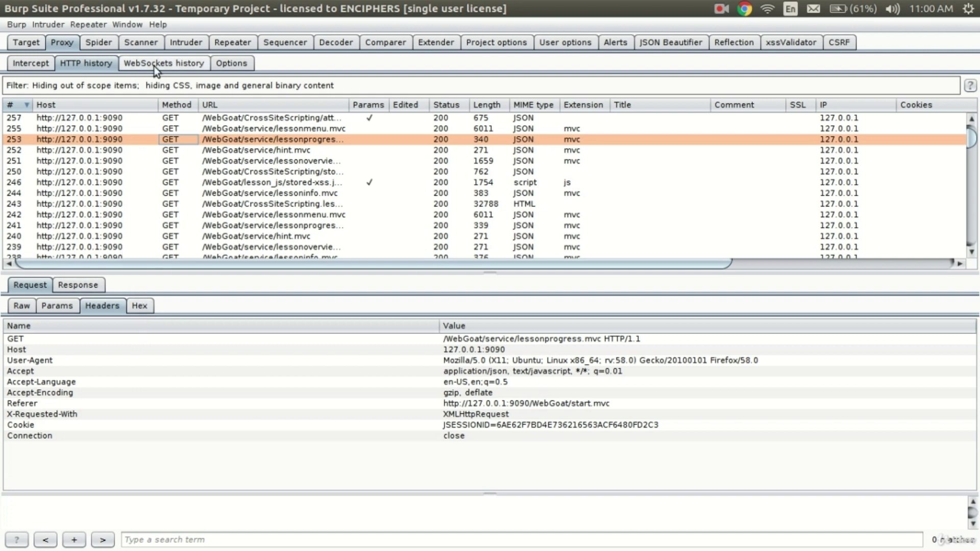
{"action": "left_click", "coordinate": [225, 63]}
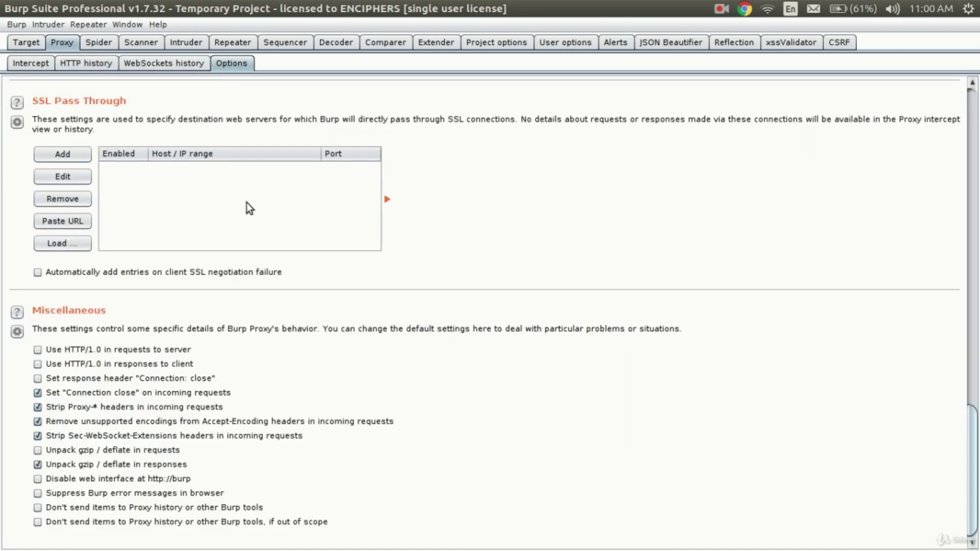
{"action": "scroll", "coordinate": [247, 203], "scroll_direction": "up", "scroll_amount": 20}
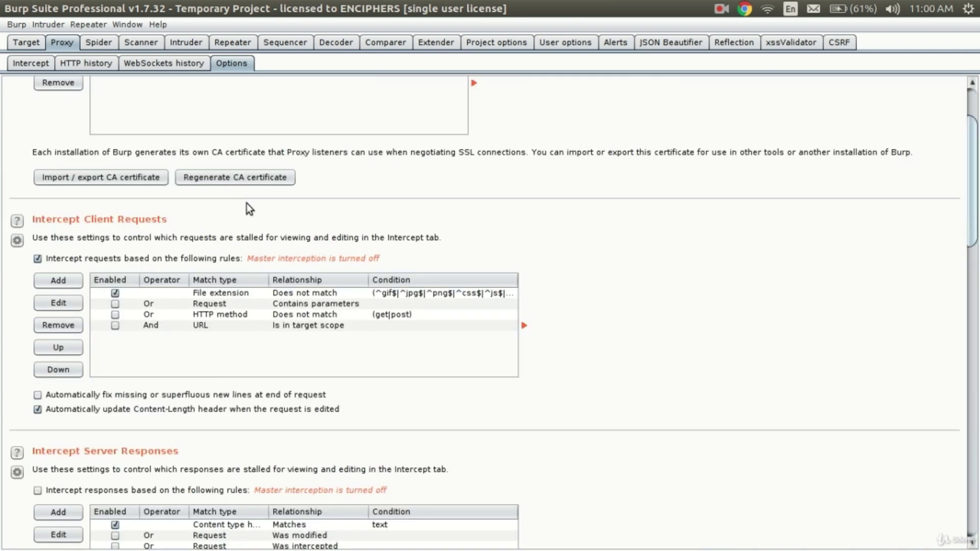
{"action": "left_click", "coordinate": [51, 67]}
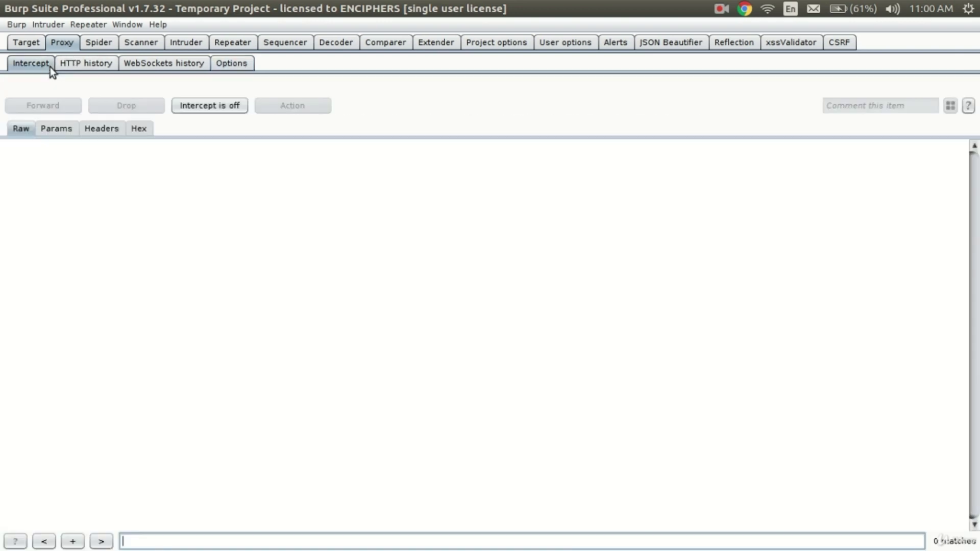
{"action": "left_click", "coordinate": [91, 63]}
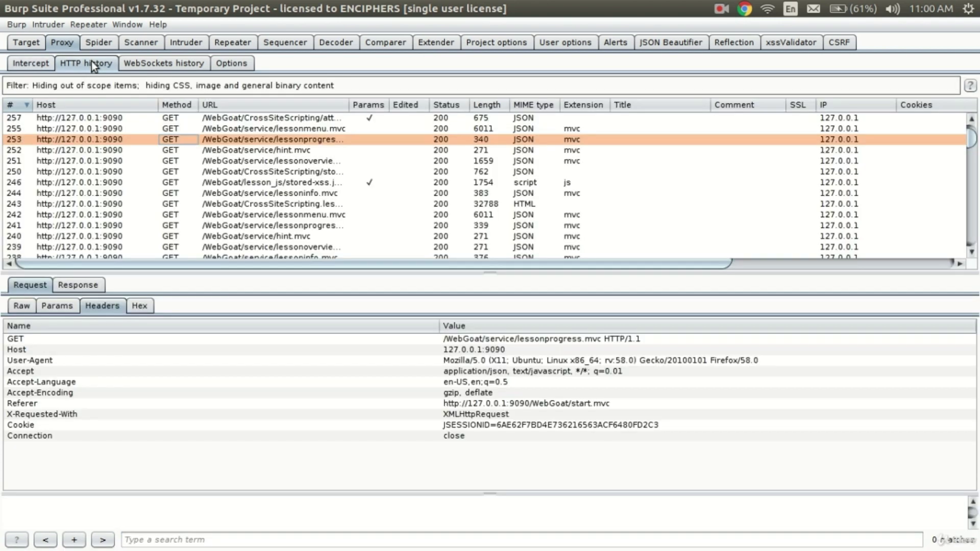
- Inspect request 242 for lessonmenu.mvc, visit the Intercept view, then return to HTTP history
{"action": "left_click", "coordinate": [449, 217]}
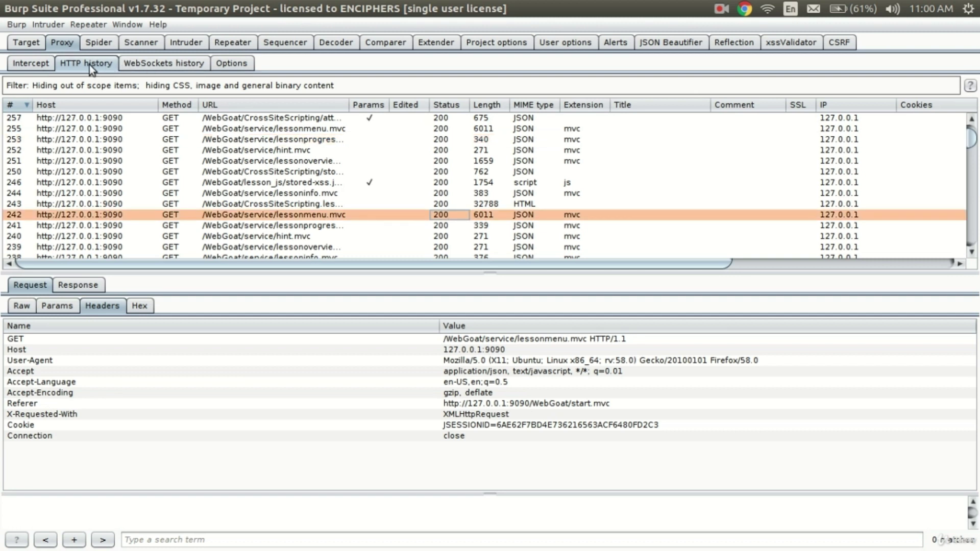
{"action": "left_click", "coordinate": [39, 64]}
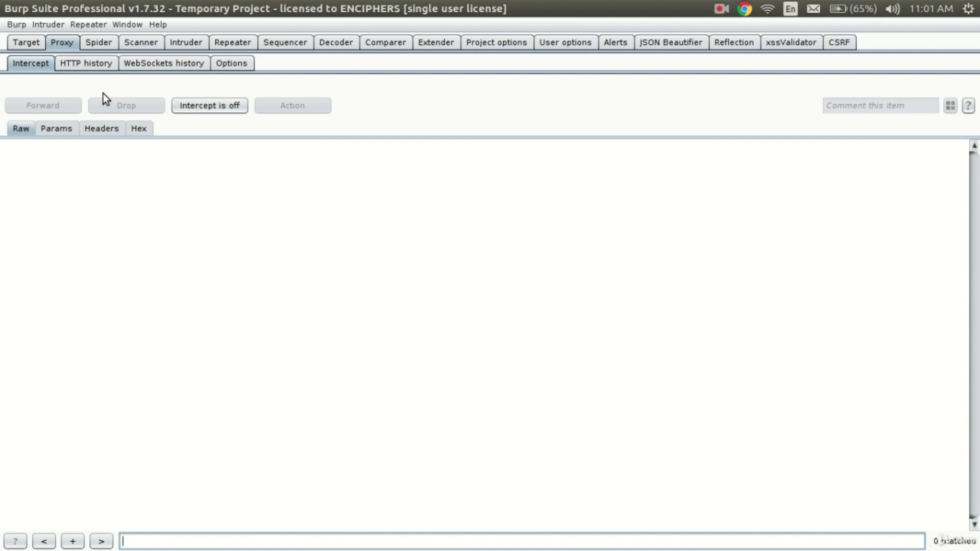
{"action": "left_click", "coordinate": [98, 67]}
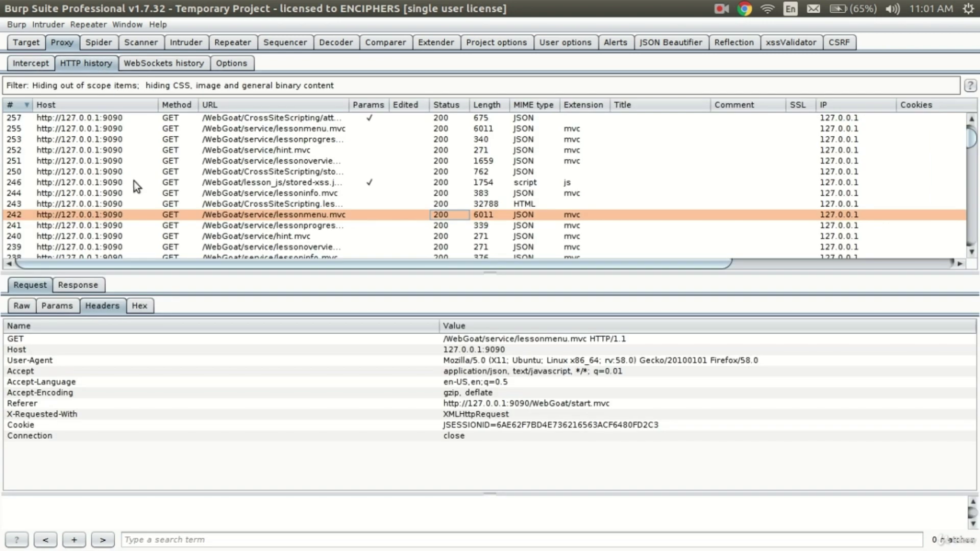
{"action": "mouse_move", "coordinate": [972, 139]}
{"action": "left_mouse_down"}
{"action": "mouse_move", "coordinate": [970, 240]}
{"action": "mouse_move", "coordinate": [969, 139]}
{"action": "left_mouse_up"}
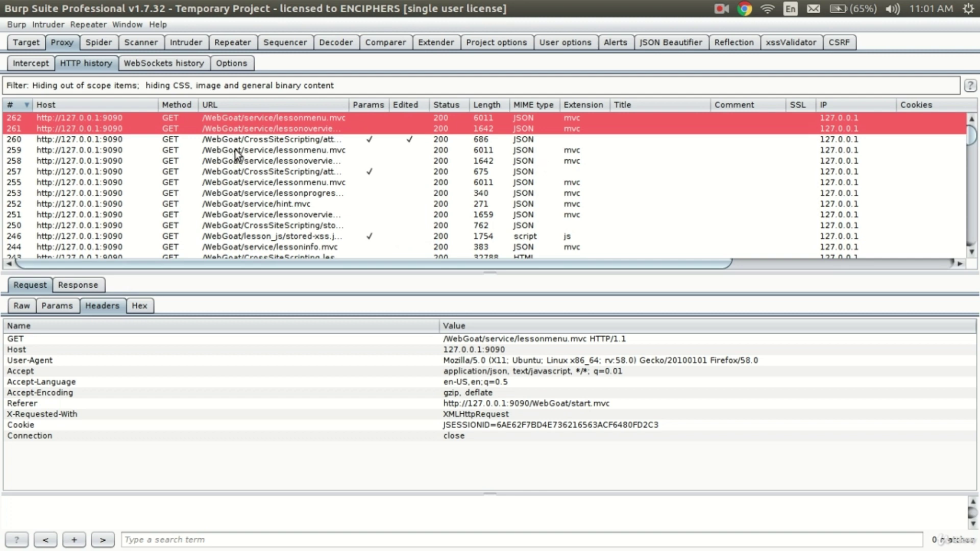
- Check the WebGoat cart, open and close the history filter unchanged, then bring up the Proxy slideshow
{"action": "key", "text": "alt+Tab"}
{"action": "key", "text": "alt+Tab"}
{"action": "left_click", "coordinate": [176, 90]}
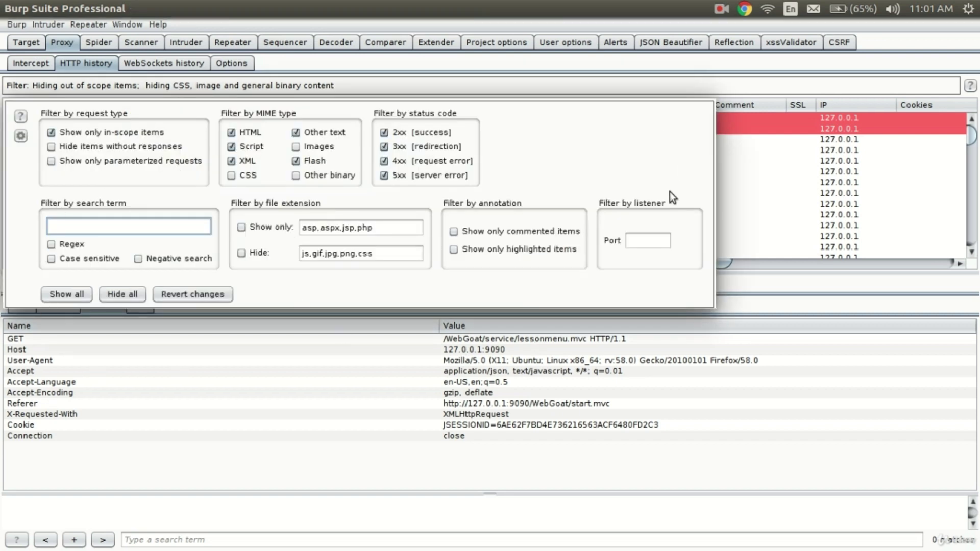
{"action": "left_click", "coordinate": [282, 406]}
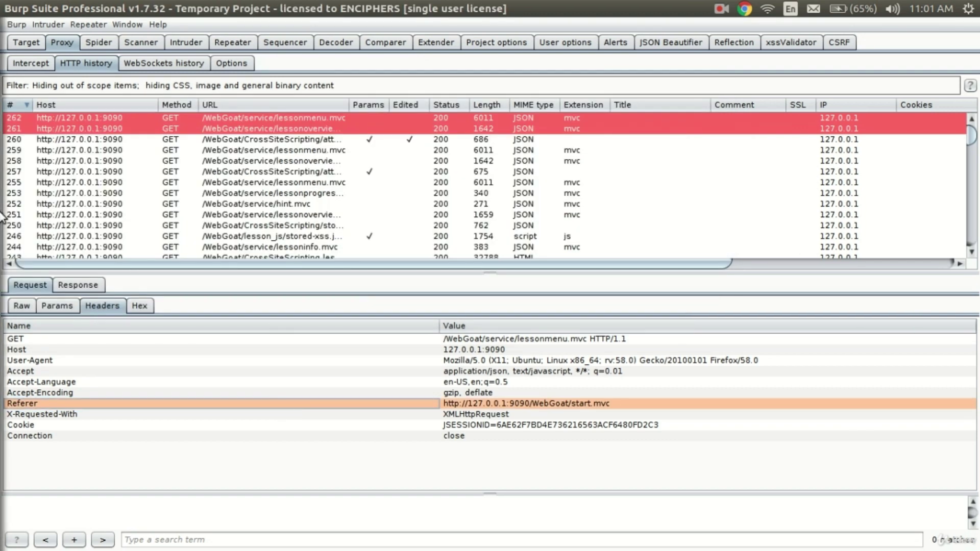
{"action": "key", "text": "alt+Tab"}
{"action": "key", "text": "alt+Tab"}
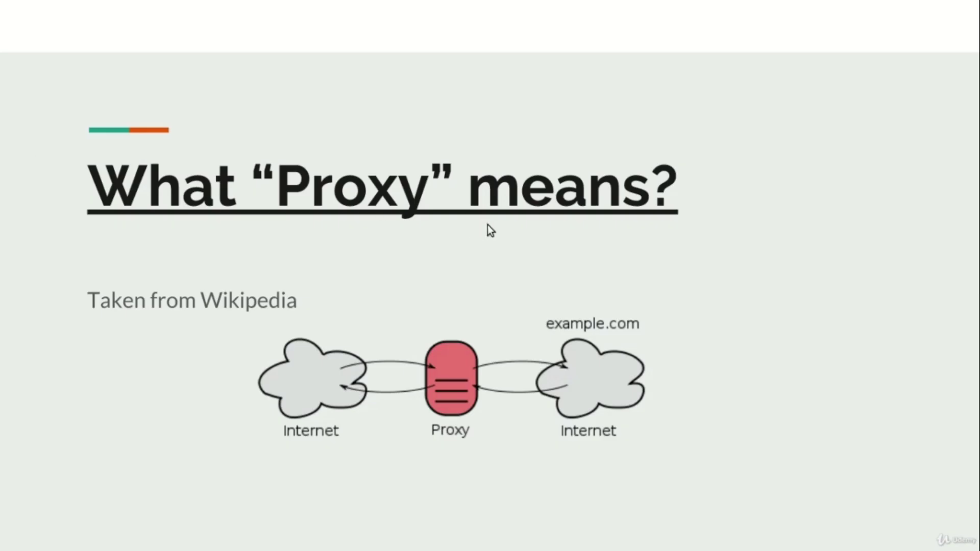
- Advance to the "Must Read" Resources slide and exit full-screen back to the editor
{"action": "key", "text": "Right"}
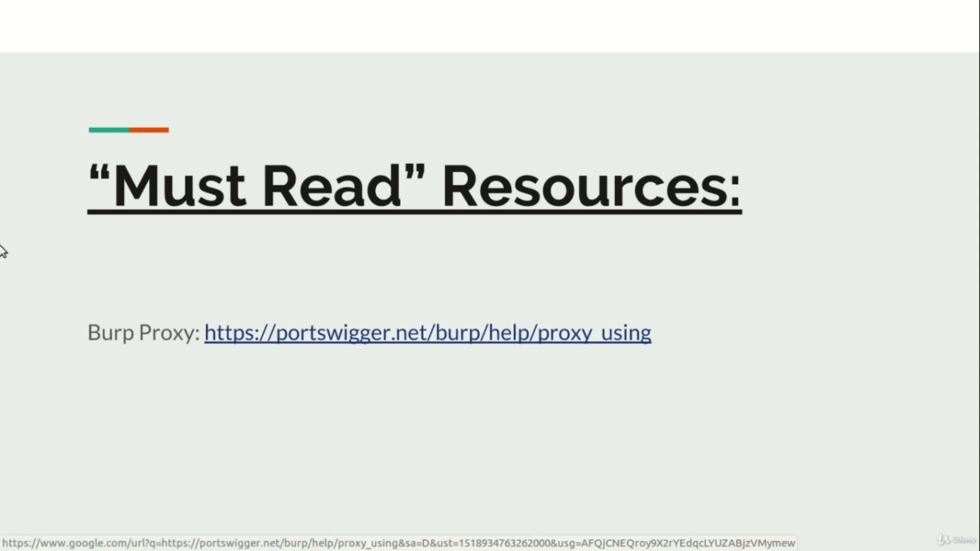
{"action": "key", "text": "alt+Tab"}
{"action": "left_click", "coordinate": [16, 182]}
{"action": "key", "text": "alt+Tab"}
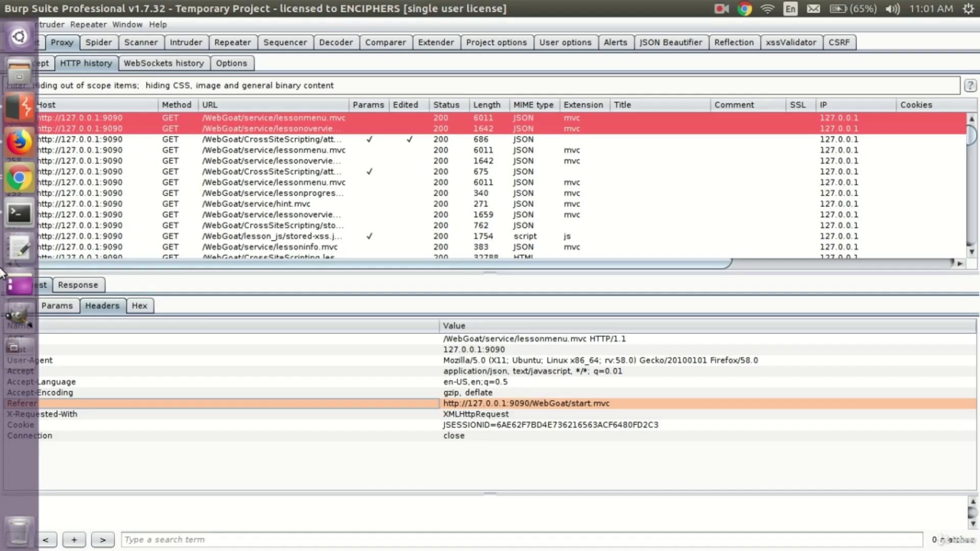
{"action": "left_click", "coordinate": [18, 182]}
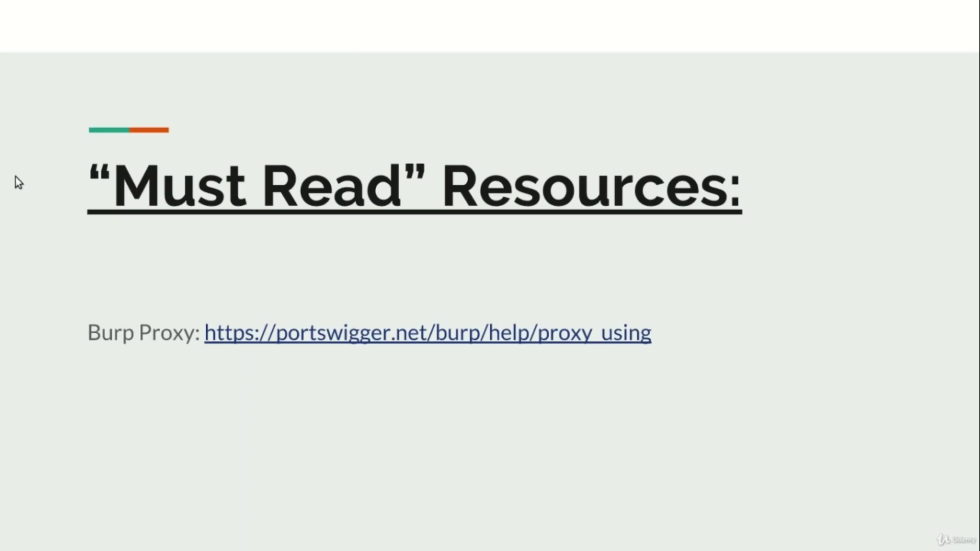
{"action": "key", "text": "Escape"}
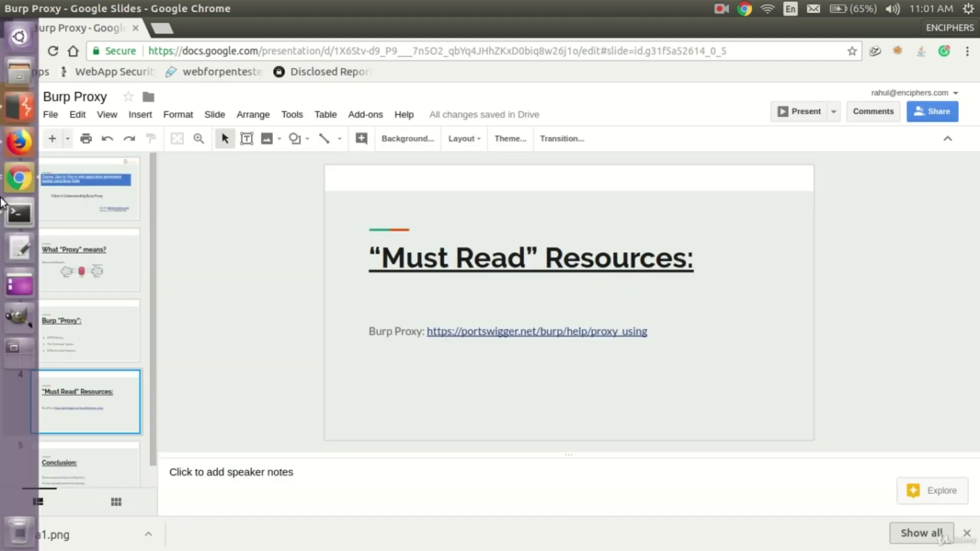